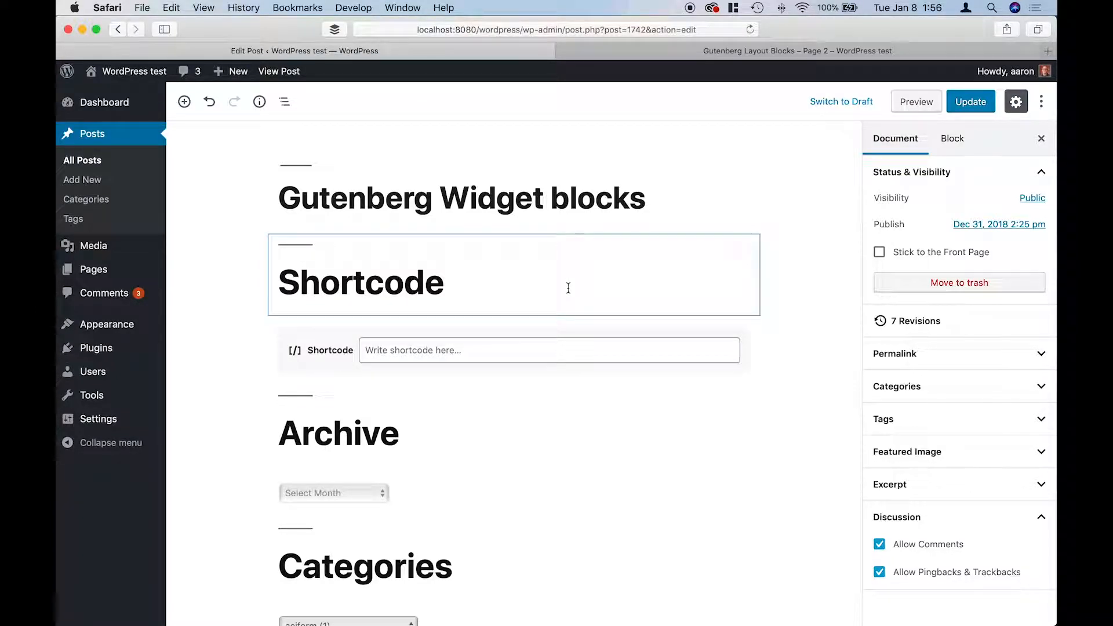
# Open the block library, collapse the Most Used category and expand Widgets to view its blocks.
pyautogui.moveTo(513, 234)
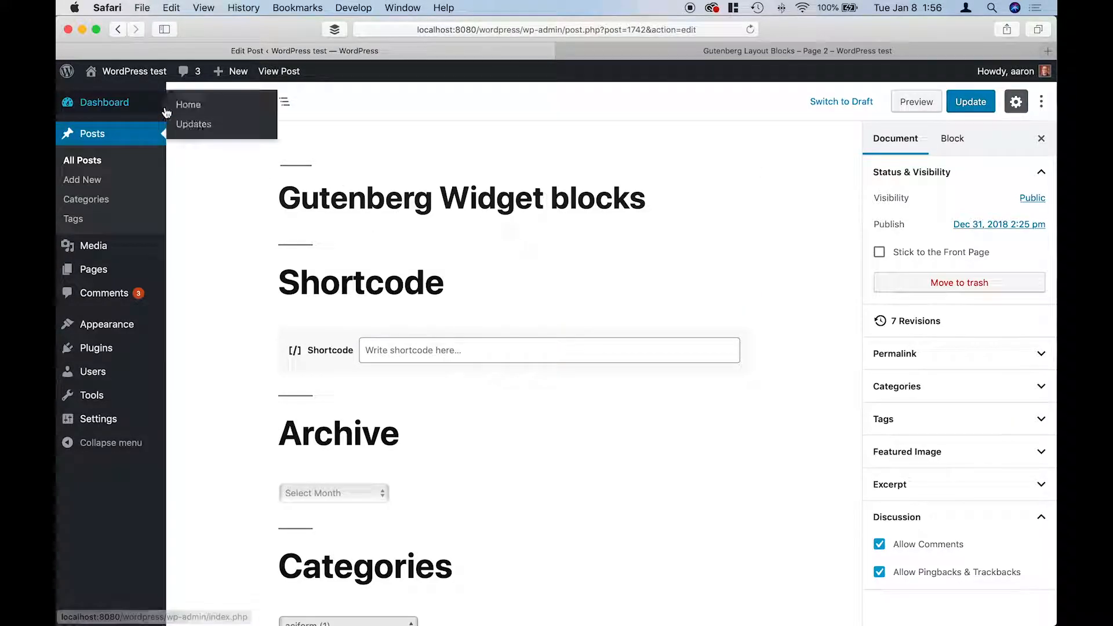
pyautogui.click(185, 102)
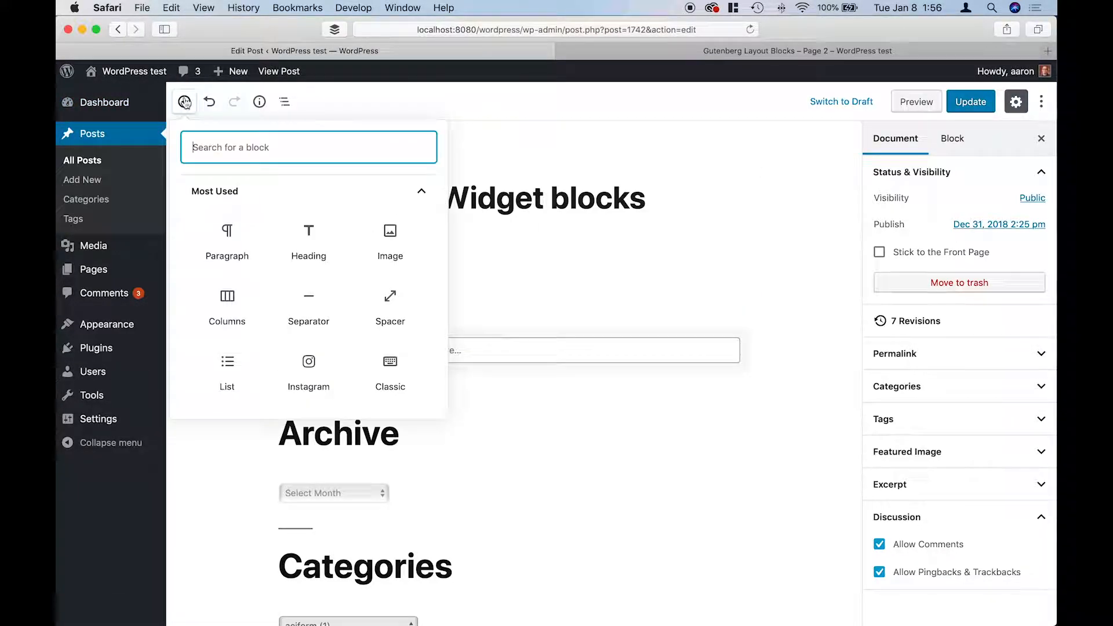
pyautogui.click(427, 193)
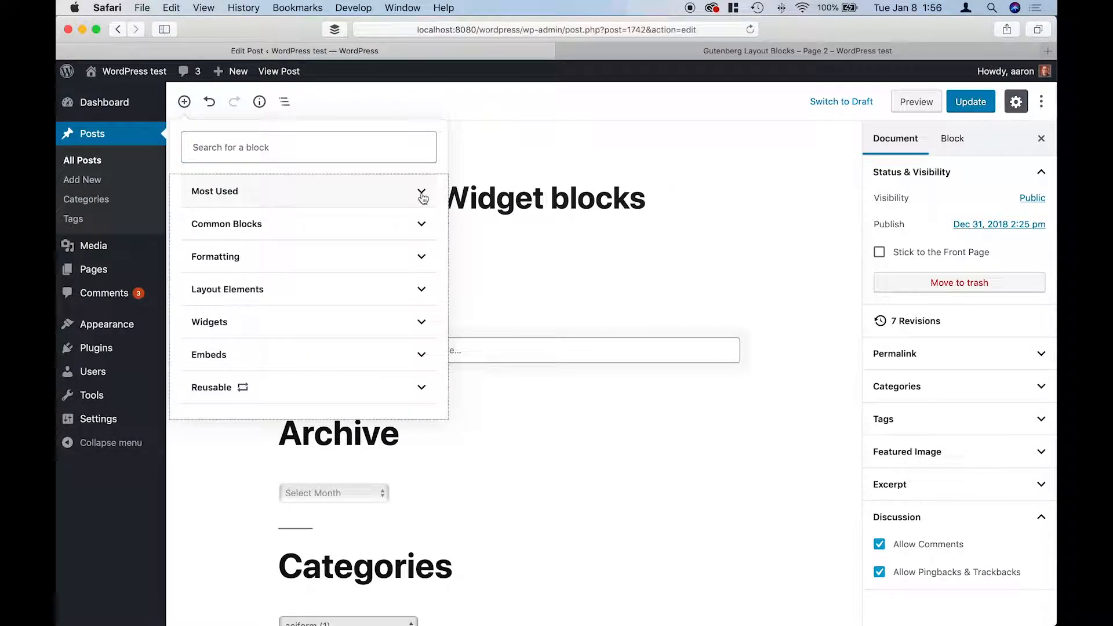
pyautogui.click(423, 322)
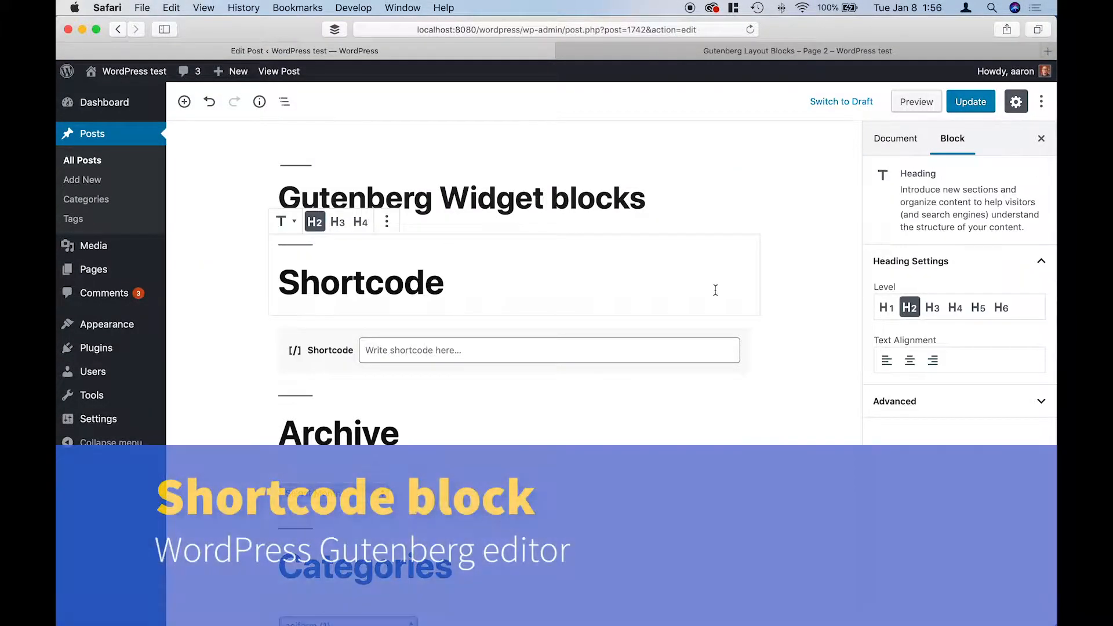
# Enter the shortcode [gallery id="1"] in the block beneath the Shortcode heading.
pyautogui.scroll(-2, 655, 299)
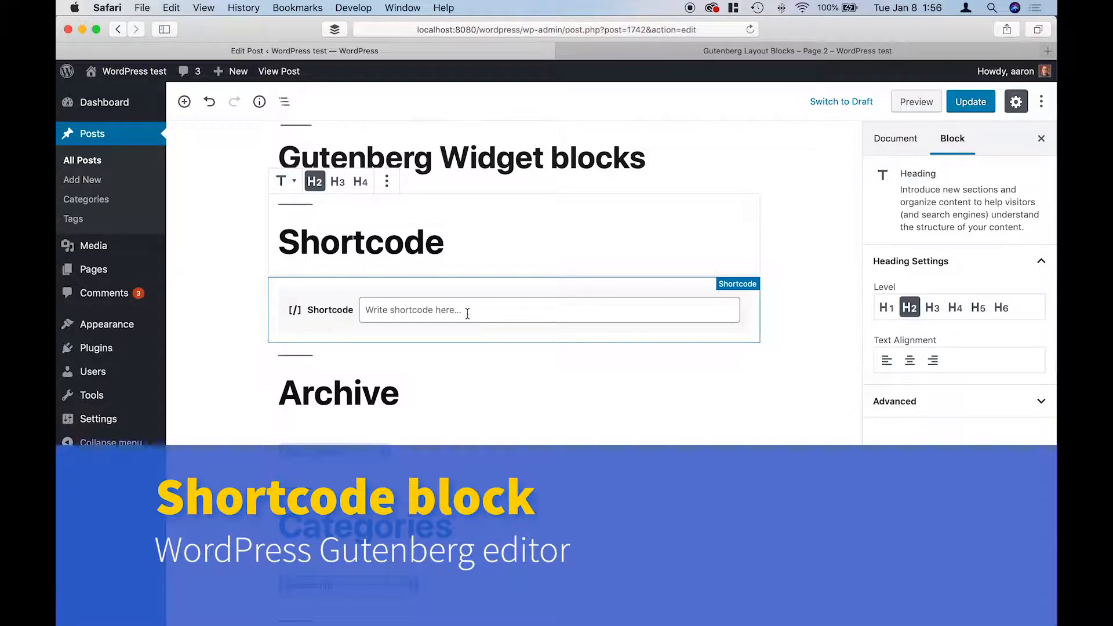
pyautogui.scroll(1, 467, 315)
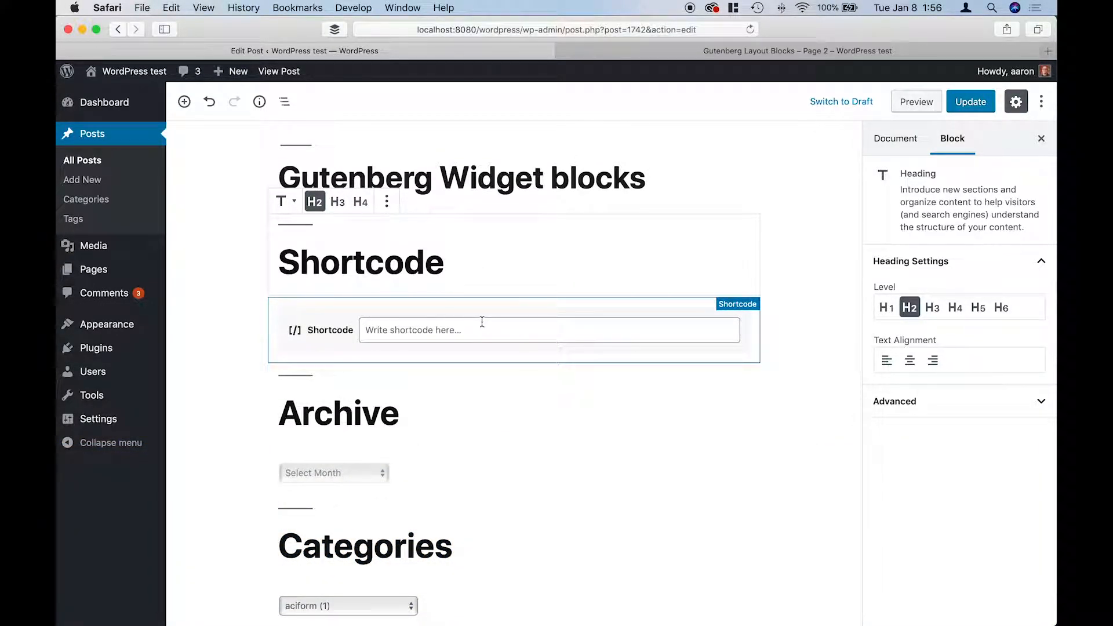
pyautogui.scroll(-1, 483, 320)
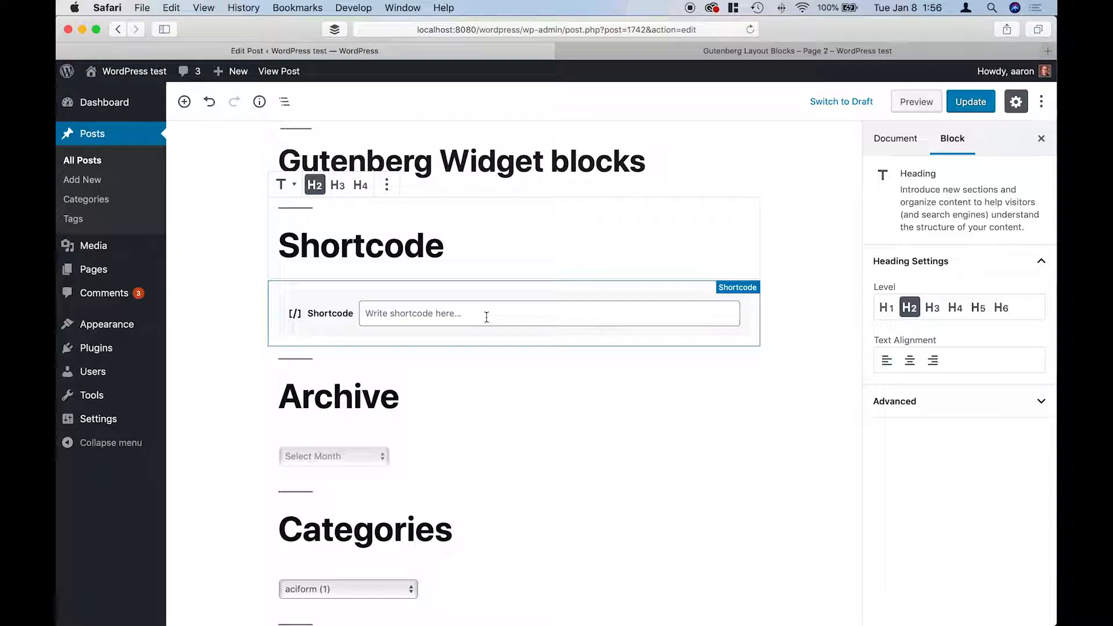
pyautogui.click(487, 317)
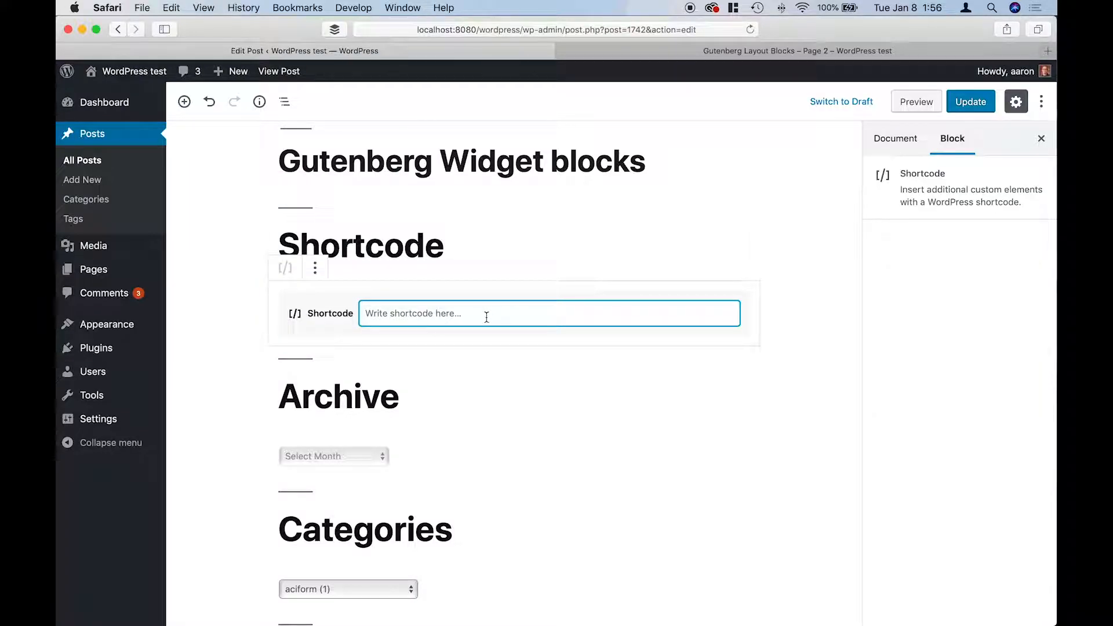
pyautogui.write('[ga')
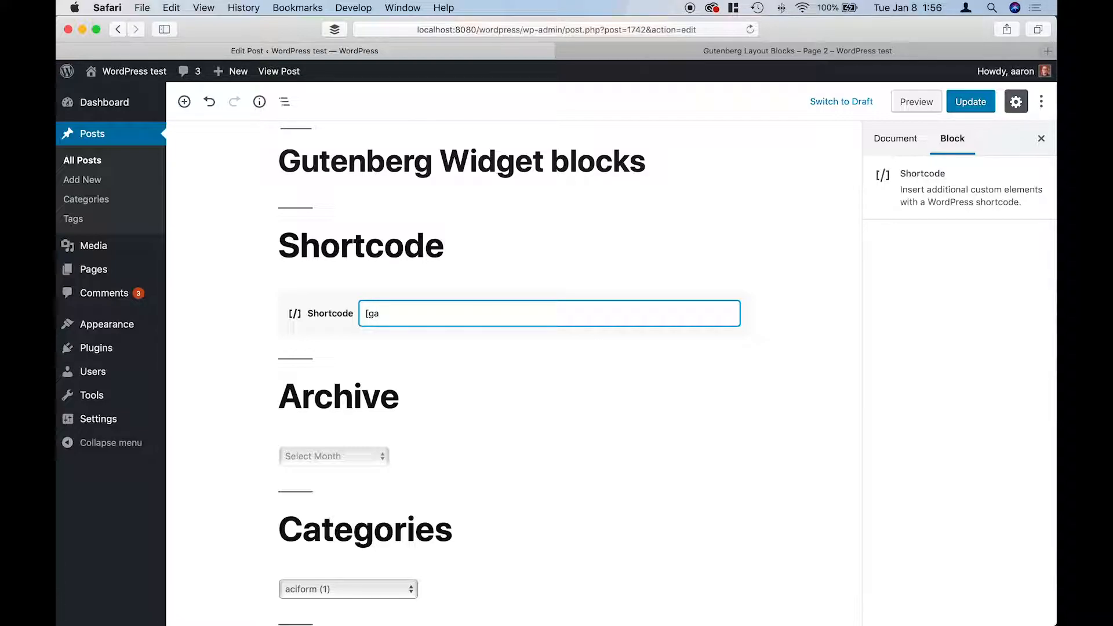
pyautogui.write('llery id="1"]')
pyautogui.press('super+a')
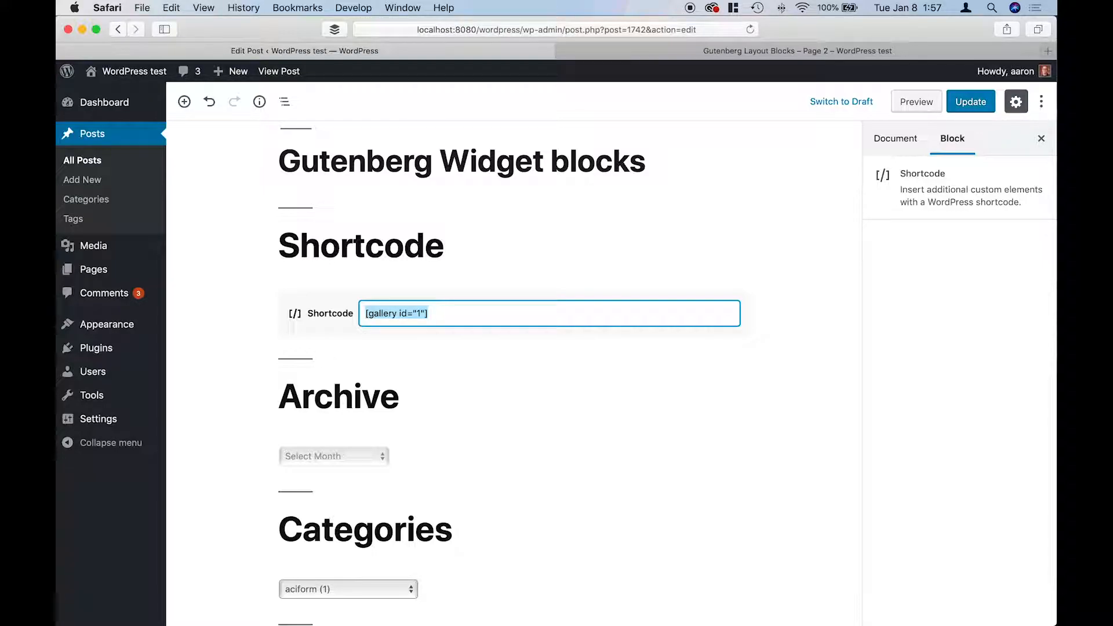
pyautogui.click(438, 313)
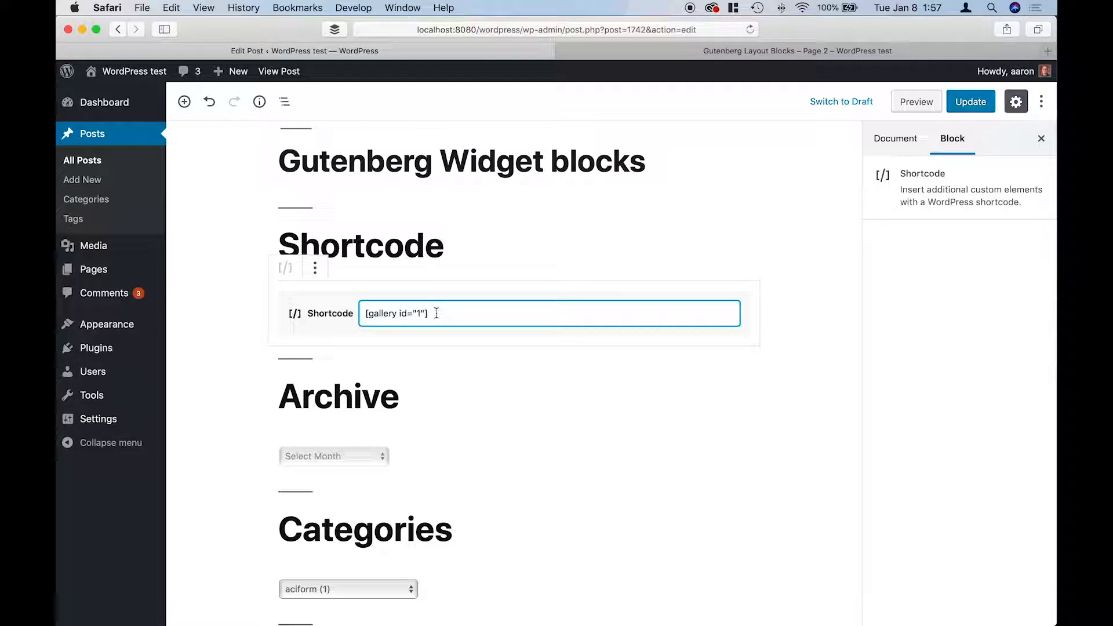
pyautogui.moveTo(366, 314)
pyautogui.mouseDown()
pyautogui.moveTo(455, 313)
pyautogui.moveTo(366, 313)
pyautogui.mouseUp()
pyautogui.click(438, 313)
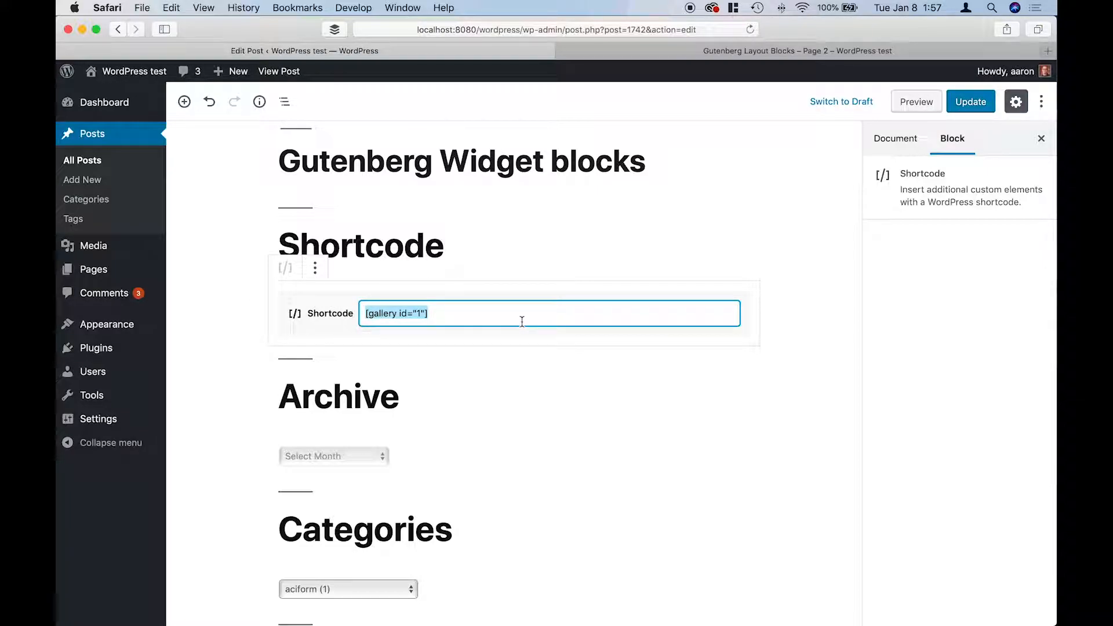
pyautogui.click(811, 316)
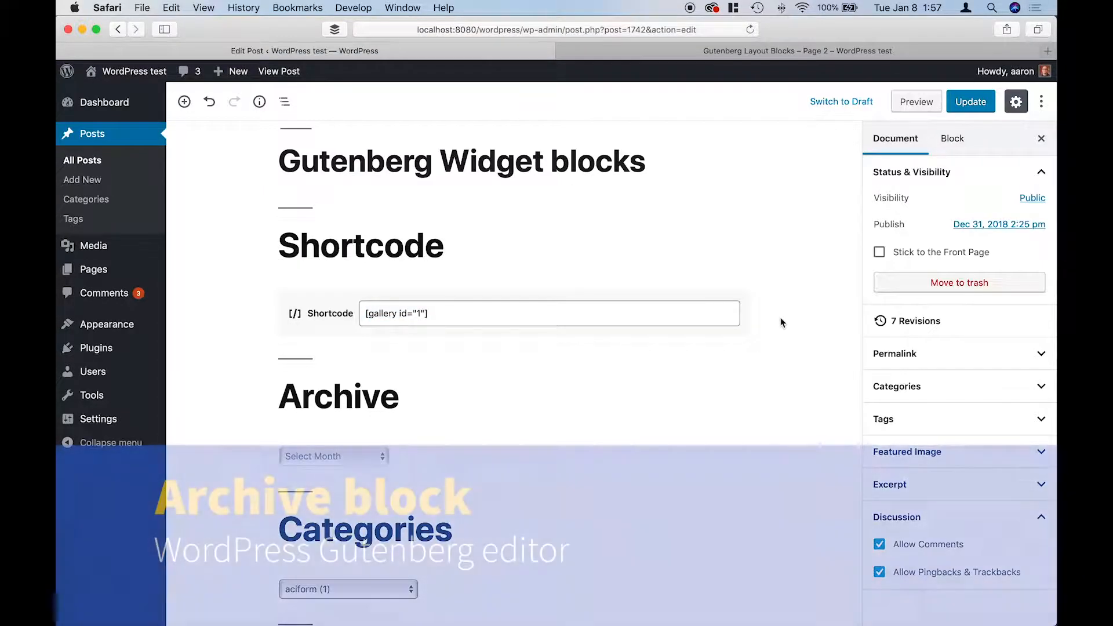
# Turn off Display as Dropdown and Show Post Counts for the Archives block and review its monthly list.
pyautogui.scroll(-3, 766, 321)
pyautogui.scroll(-2, 765, 323)
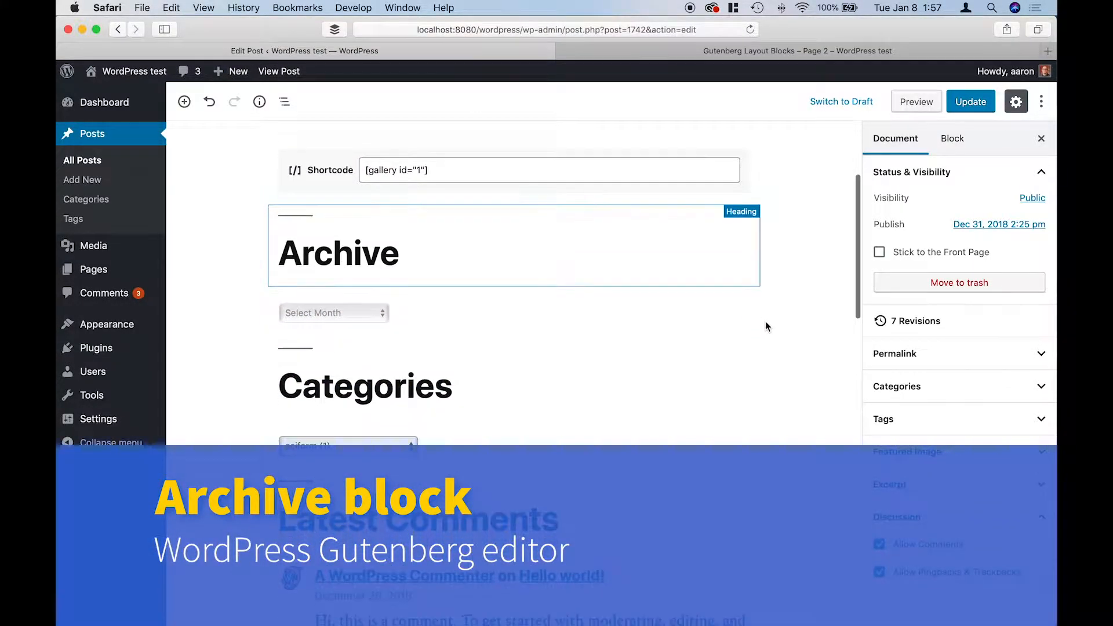
pyautogui.click(488, 309)
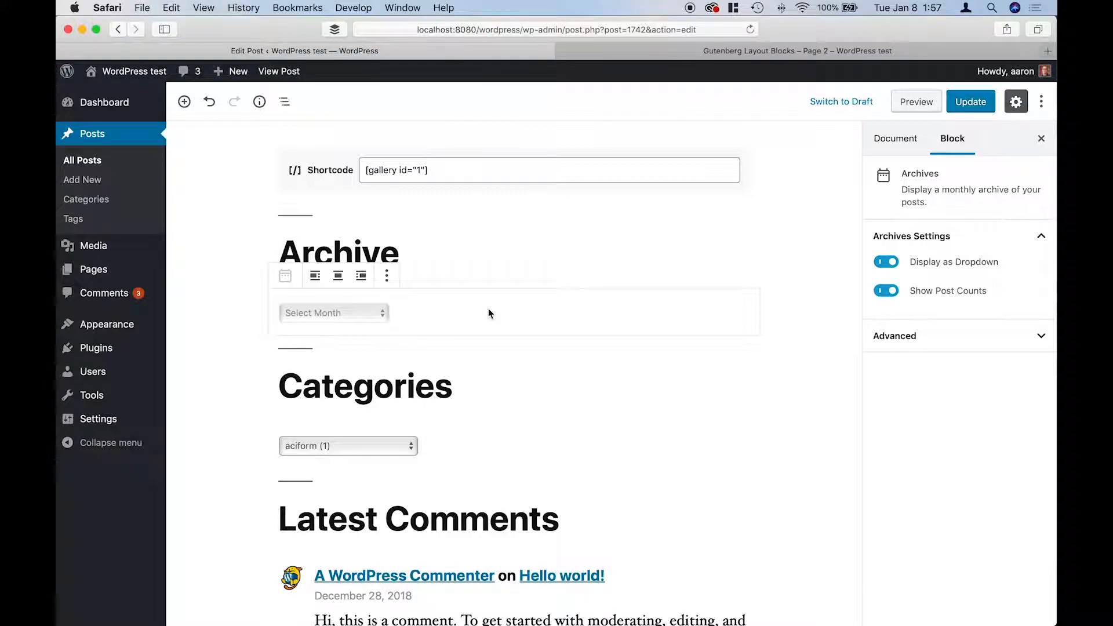
pyautogui.scroll(-1, 488, 309)
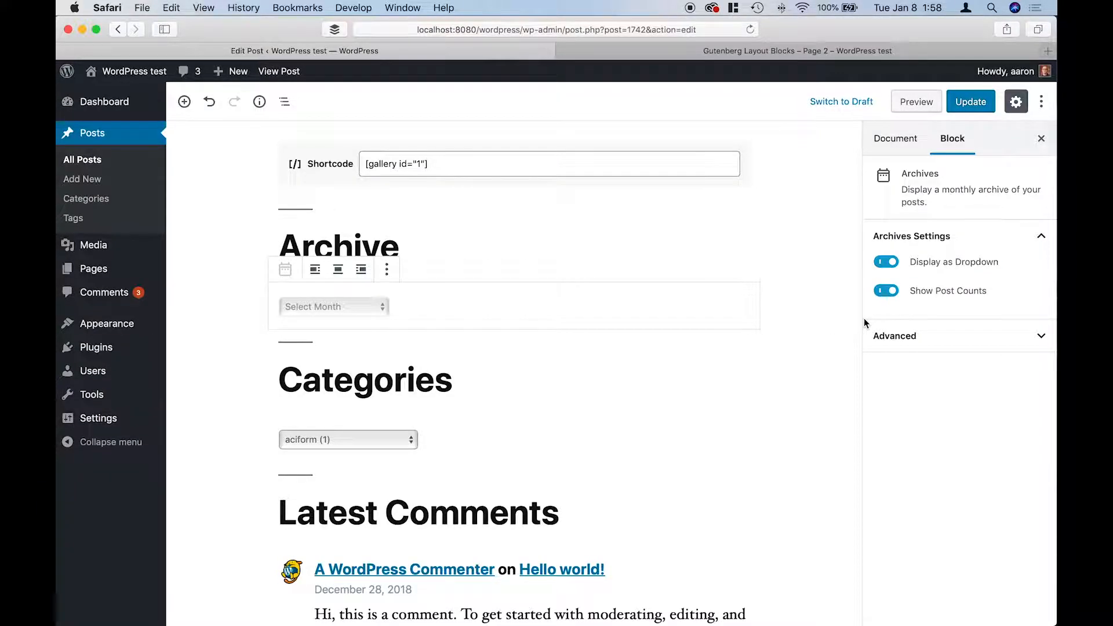
pyautogui.click(881, 265)
pyautogui.click(886, 290)
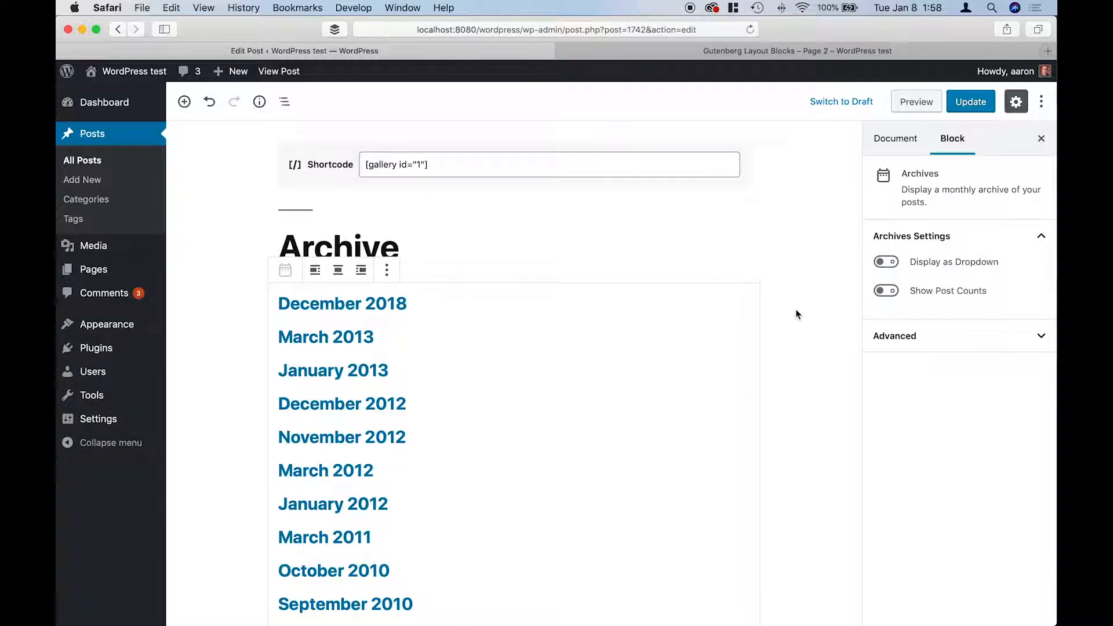
pyautogui.scroll(-5, 631, 326)
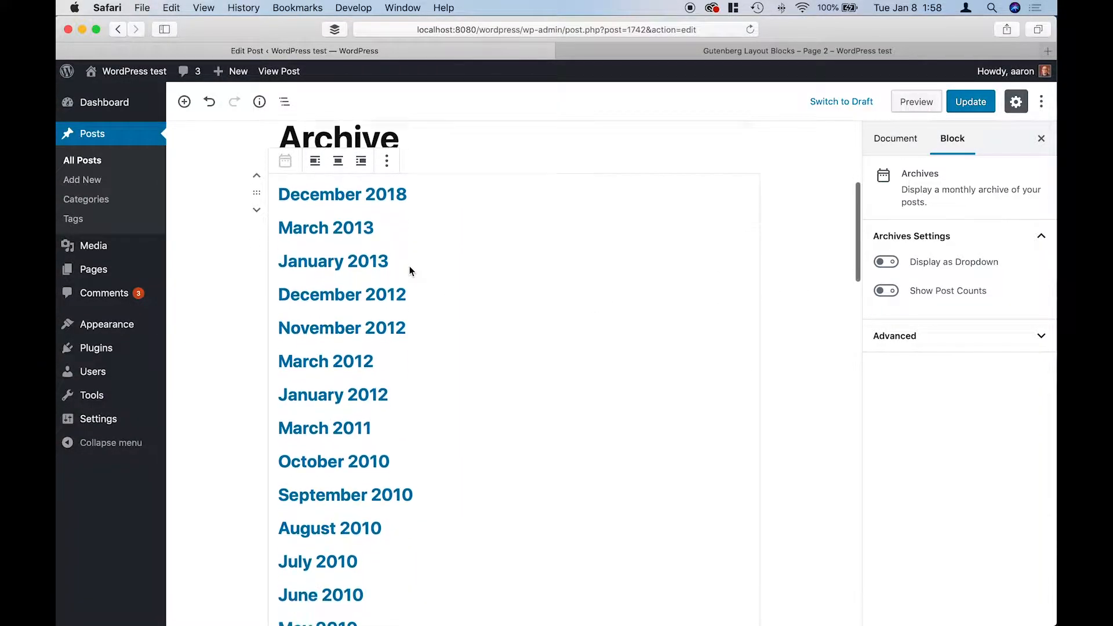
pyautogui.scroll(-8, 410, 271)
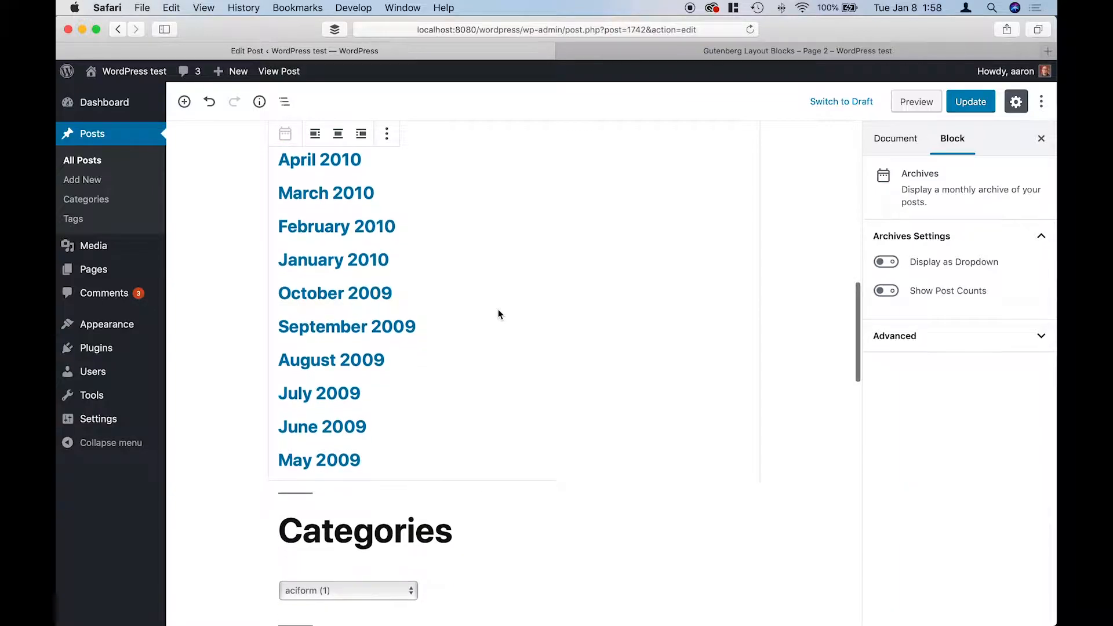
pyautogui.scroll(8, 499, 315)
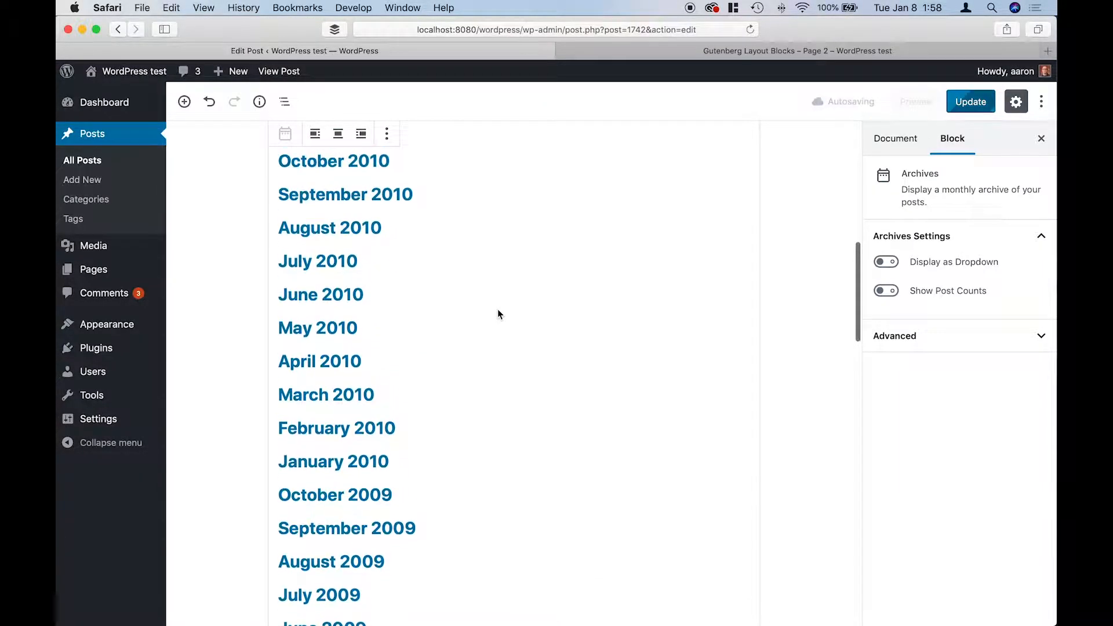
pyautogui.scroll(4, 497, 309)
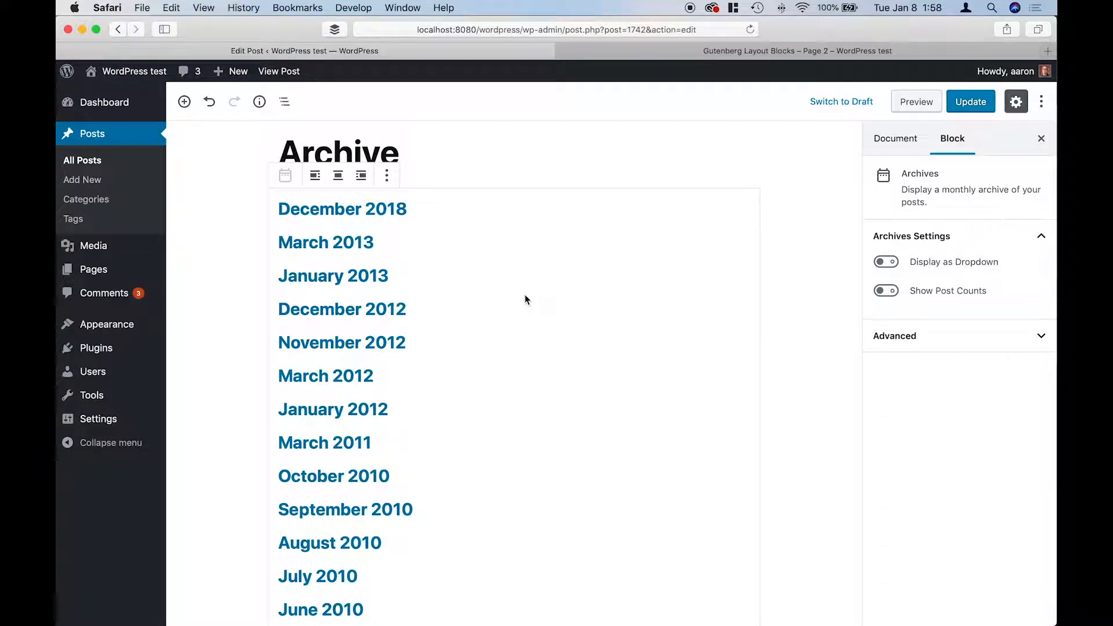
pyautogui.scroll(1, 525, 294)
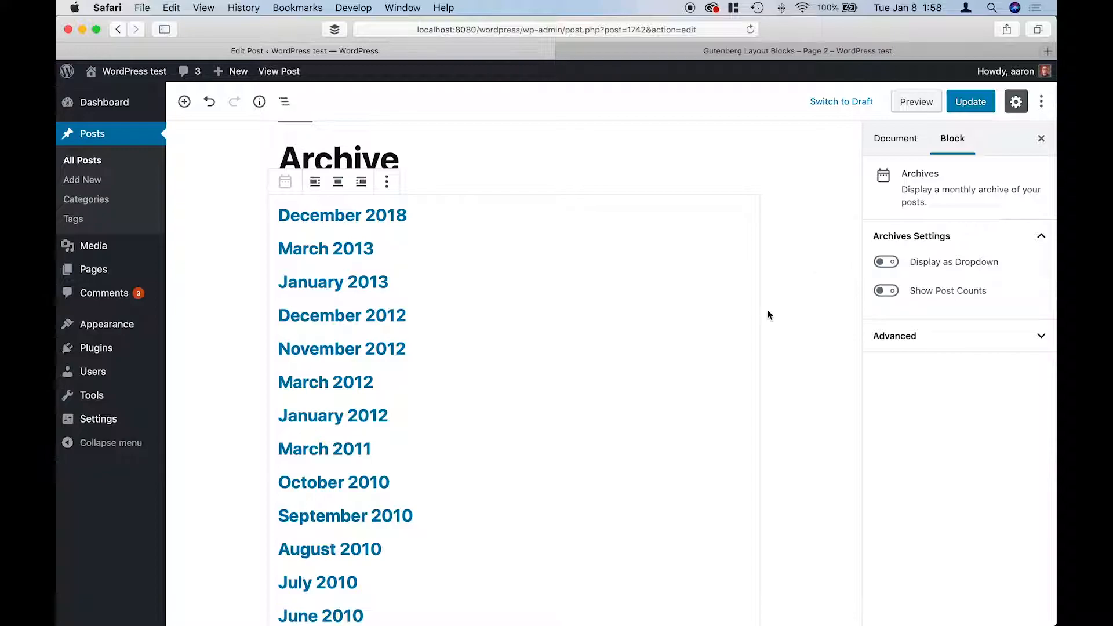
# Turn on Show Post Counts and Display as Dropdown for the Archives block.
pyautogui.click(894, 296)
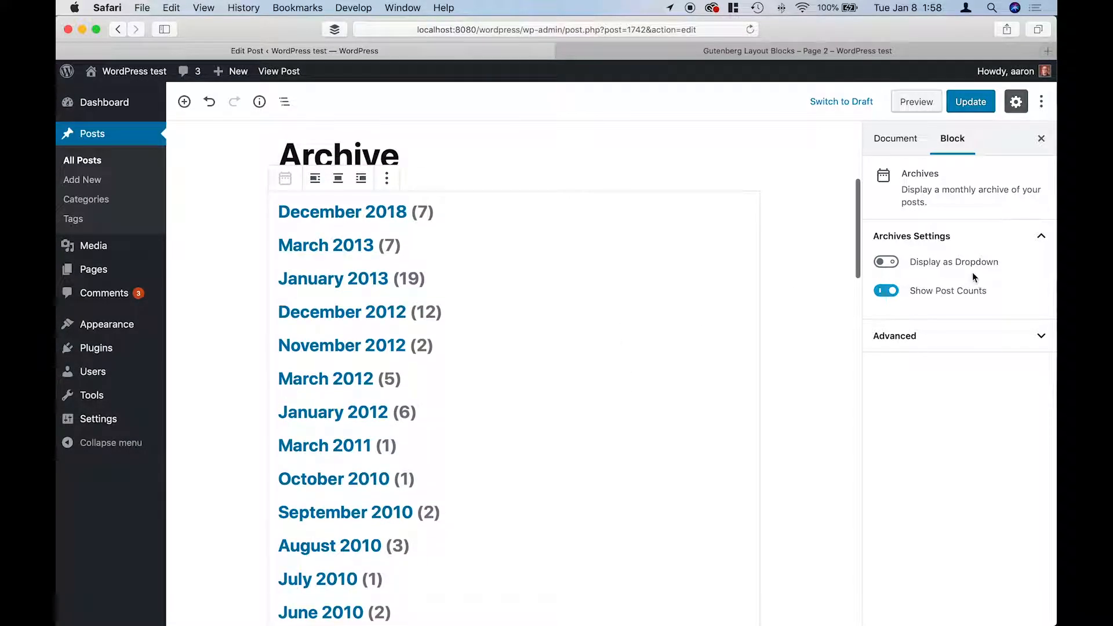
pyautogui.click(894, 264)
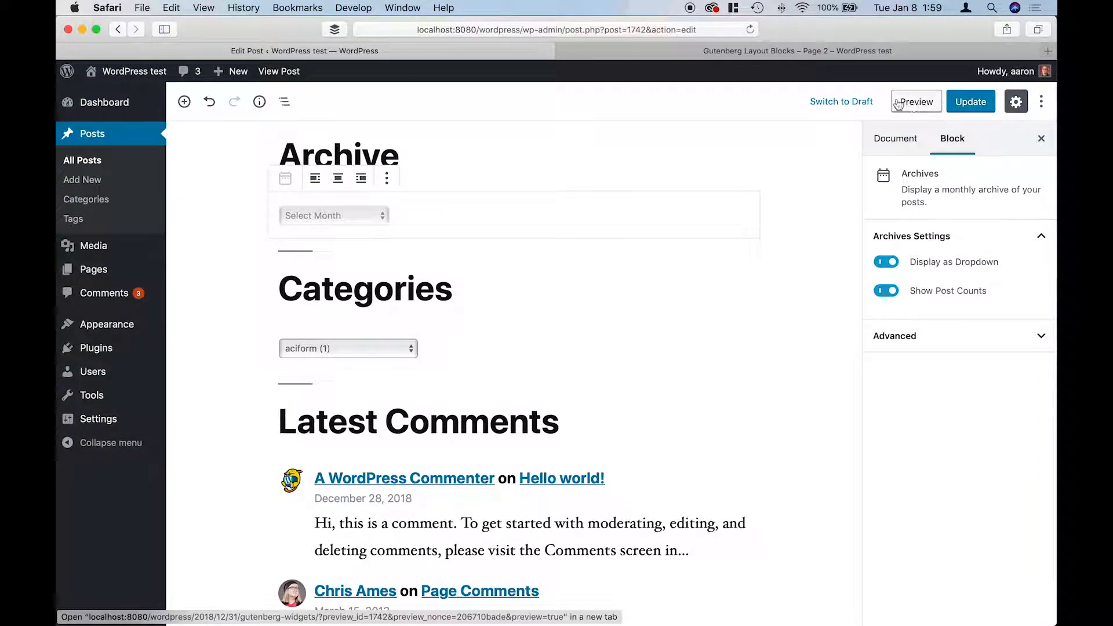
# Close the Gutenberg Layout Blocks page and preview the post to check the month choices under the Archive heading.
pyautogui.click(565, 51)
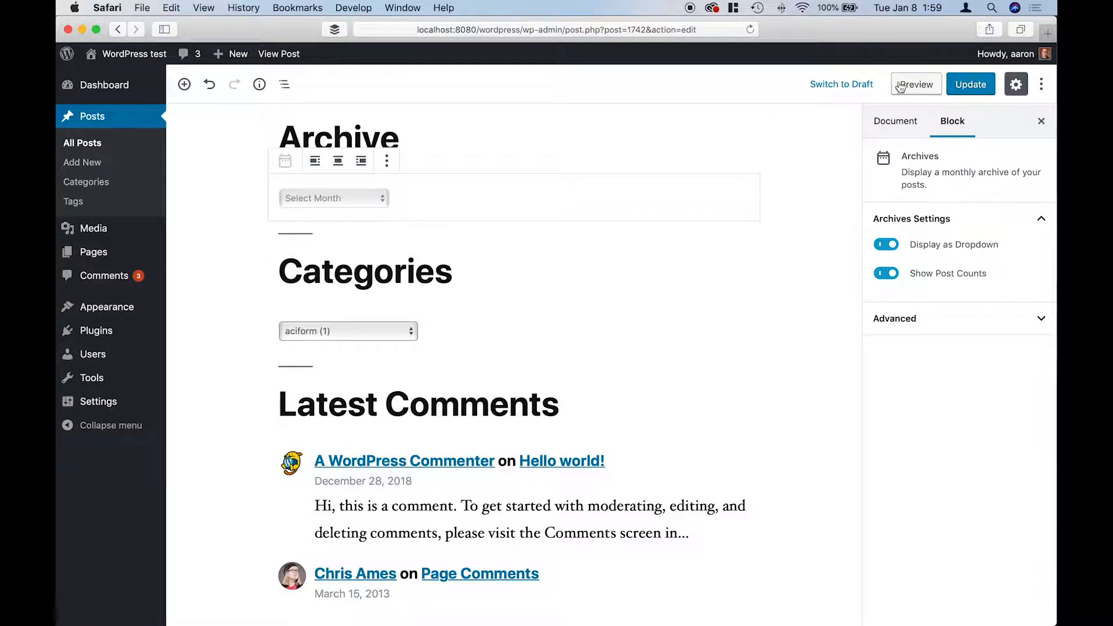
pyautogui.click(920, 85)
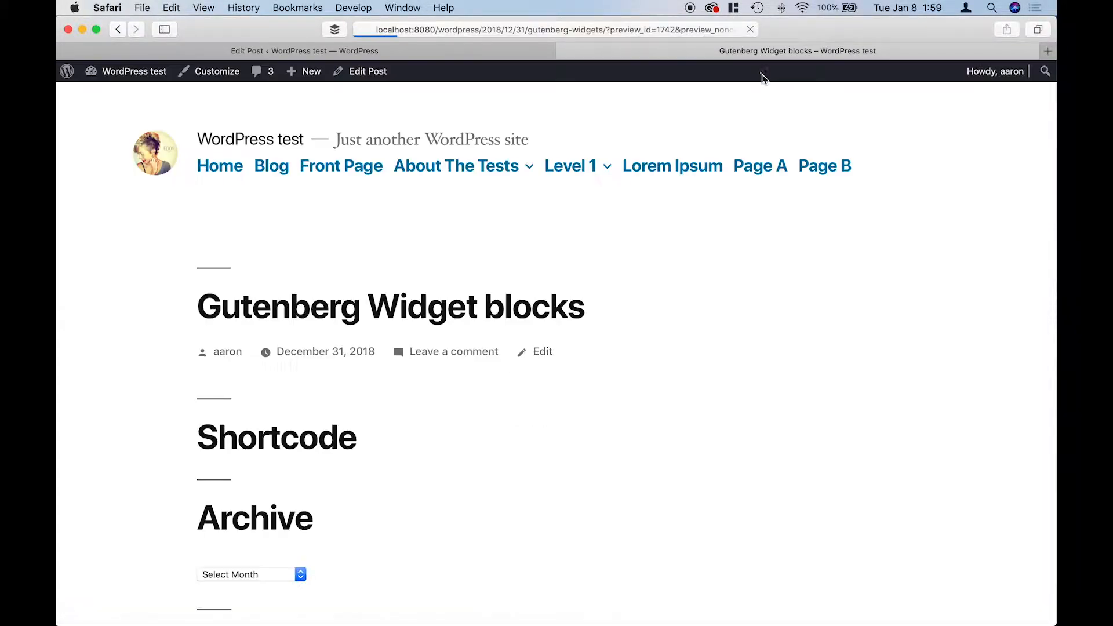
pyautogui.moveTo(576, 154)
pyautogui.scroll(-3, 598, 244)
pyautogui.scroll(-5, 419, 385)
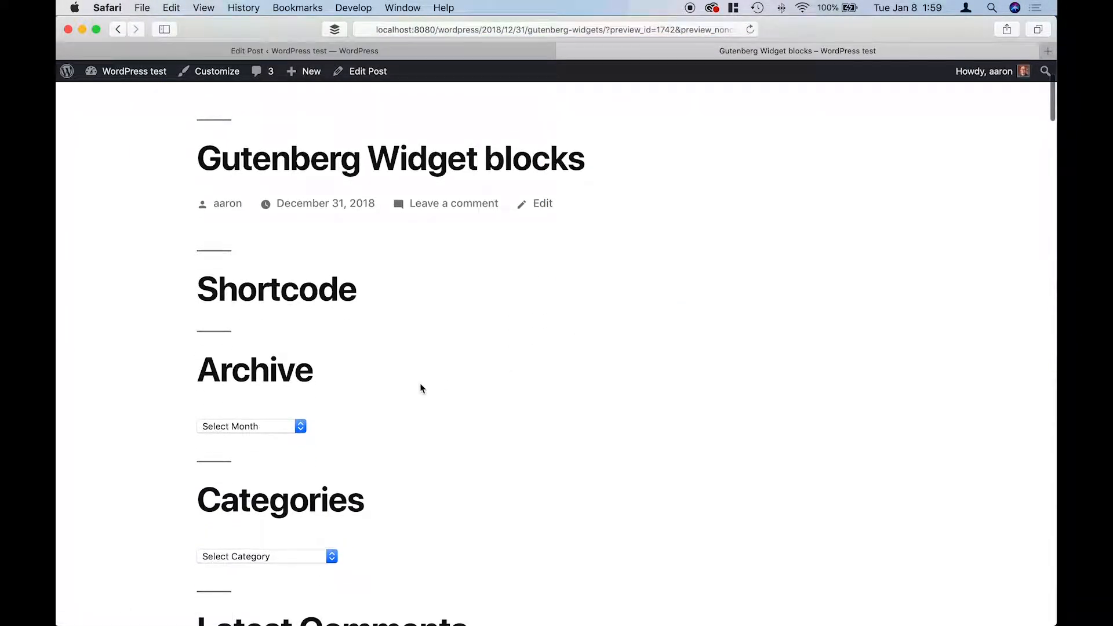
pyautogui.click(300, 319)
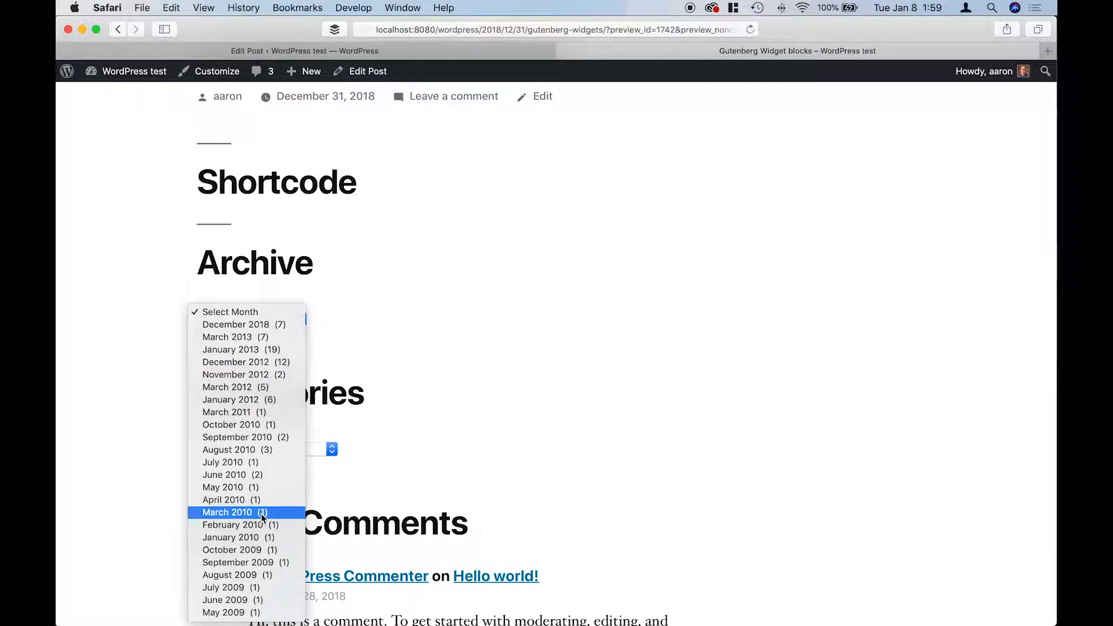
pyautogui.click(404, 256)
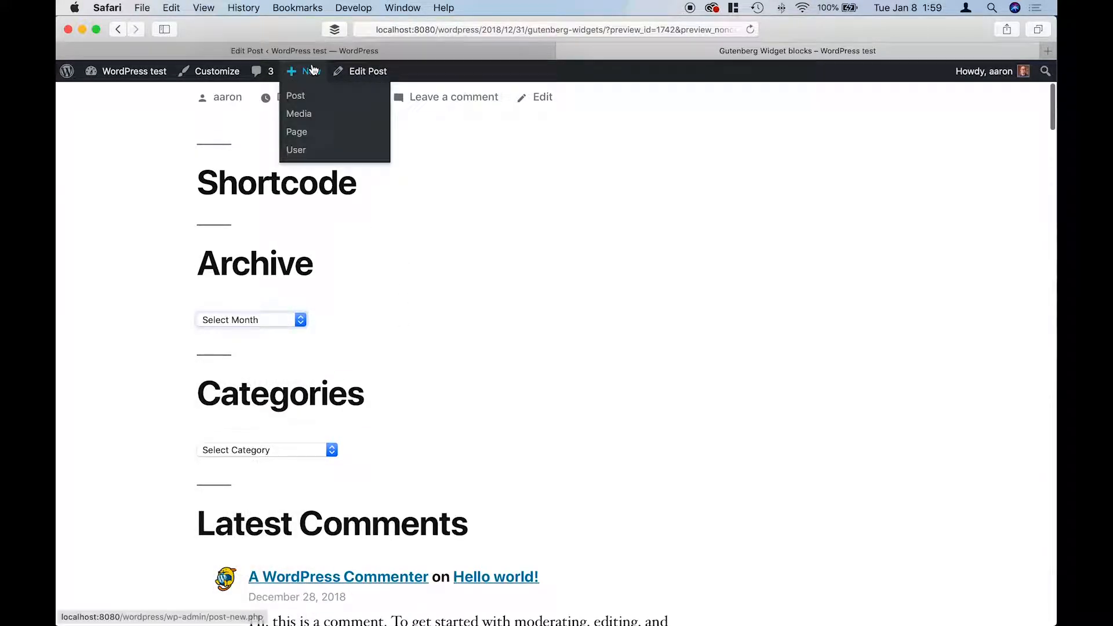
pyautogui.click(314, 51)
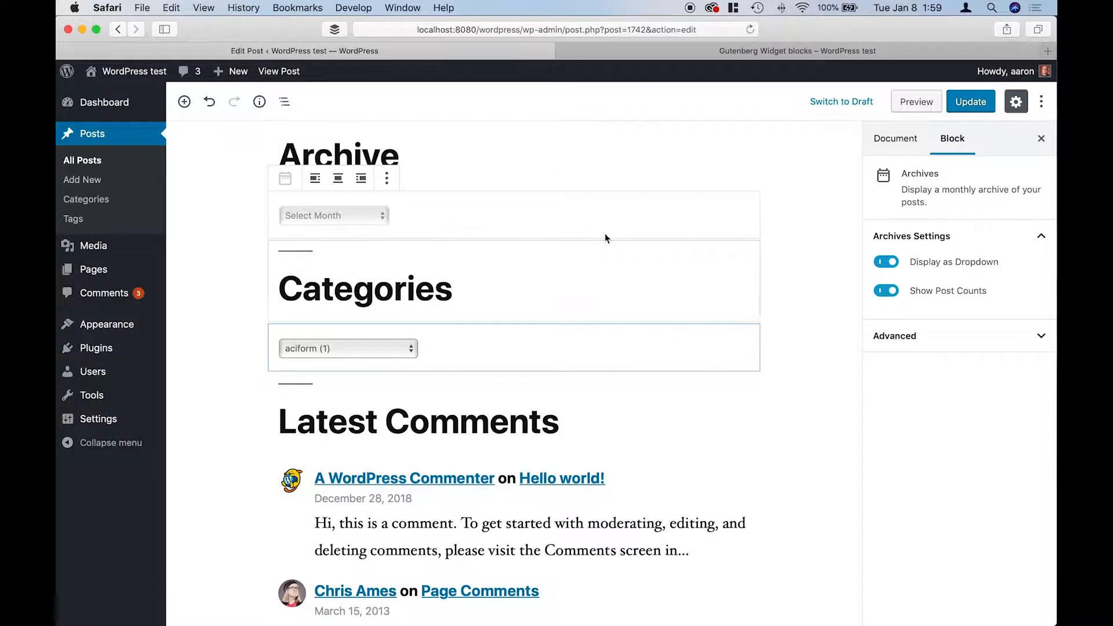
# Turn off Display as Dropdown, Show Hierarchy and Show Post Counts for the Categories block and review its list.
pyautogui.scroll(3, 571, 222)
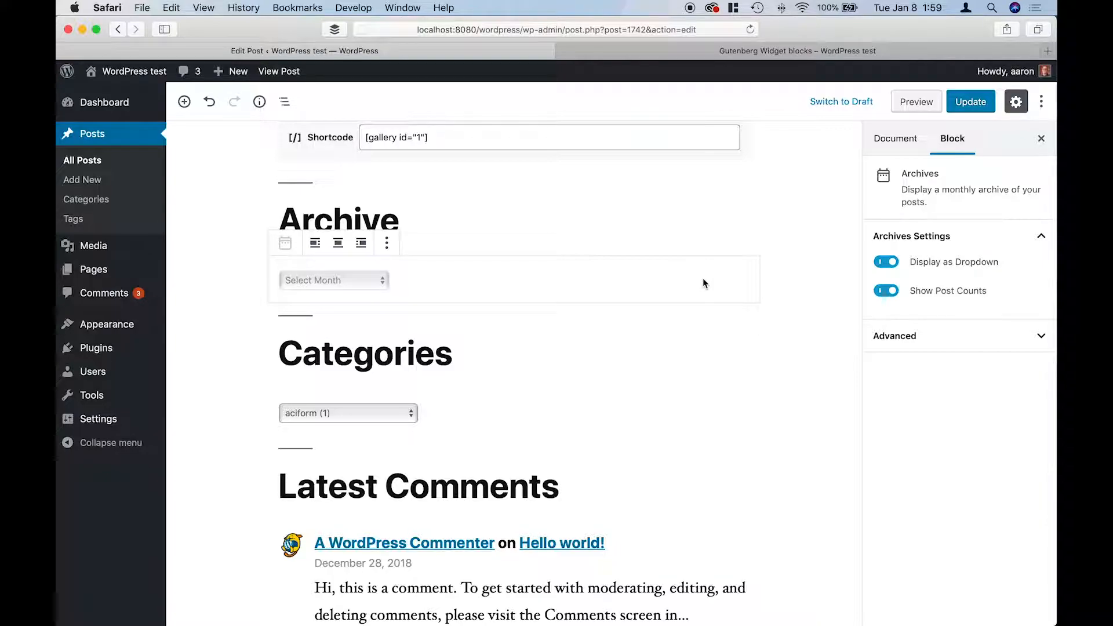
pyautogui.scroll(-5, 703, 279)
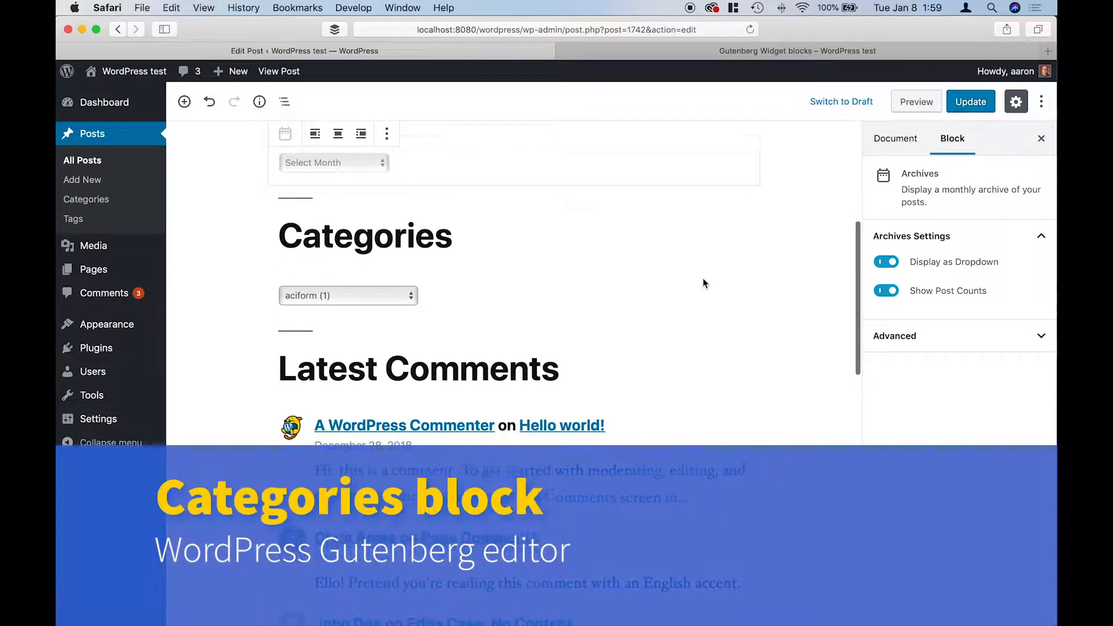
pyautogui.click(587, 292)
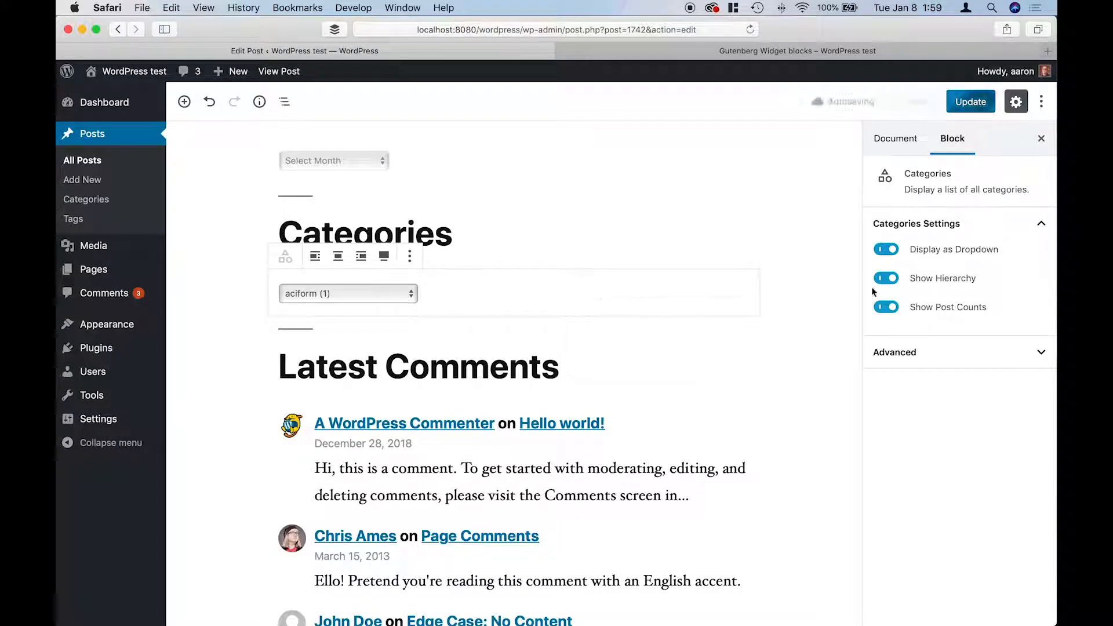
pyautogui.click(885, 250)
pyautogui.click(886, 278)
pyautogui.click(885, 308)
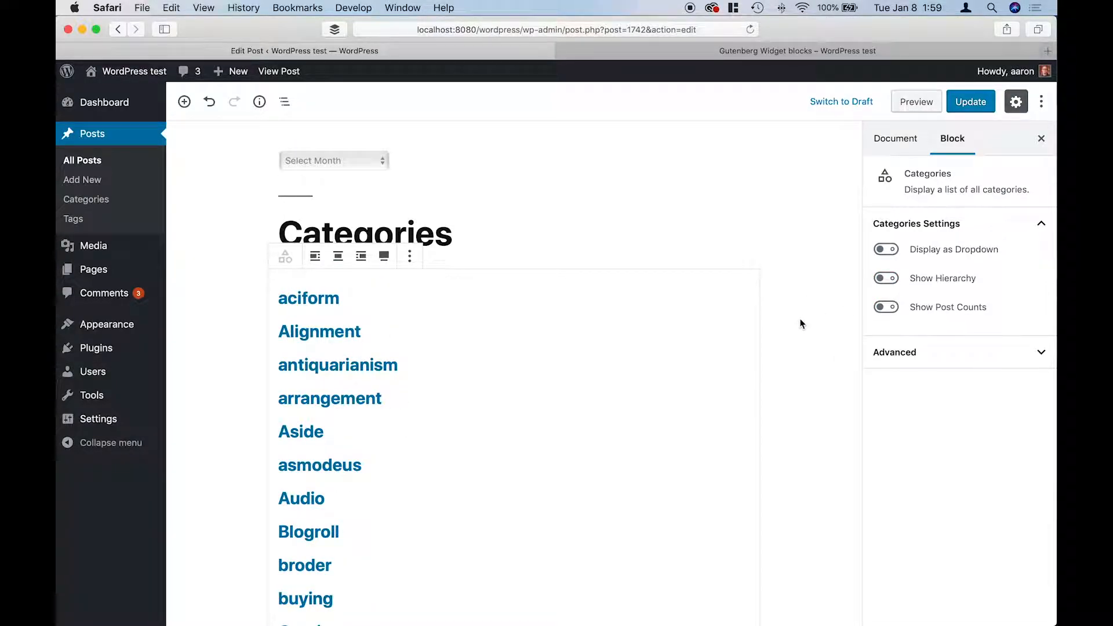
pyautogui.scroll(-10, 801, 324)
pyautogui.scroll(-15, 802, 324)
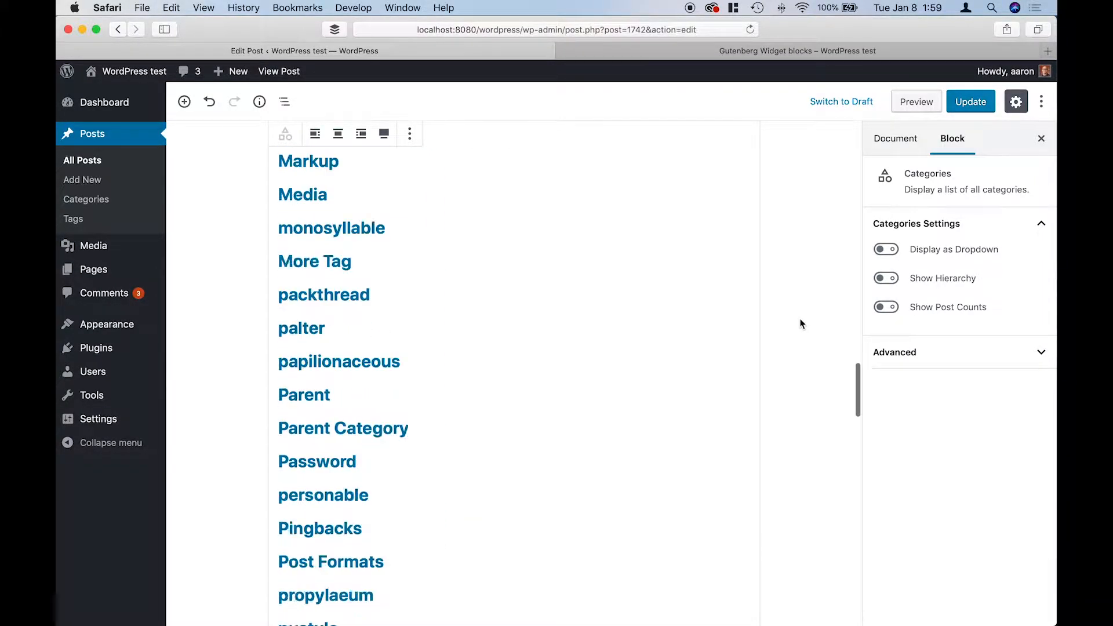
# Turn on Show Post Counts and Show Hierarchy for the Categories block.
pyautogui.scroll(15, 802, 324)
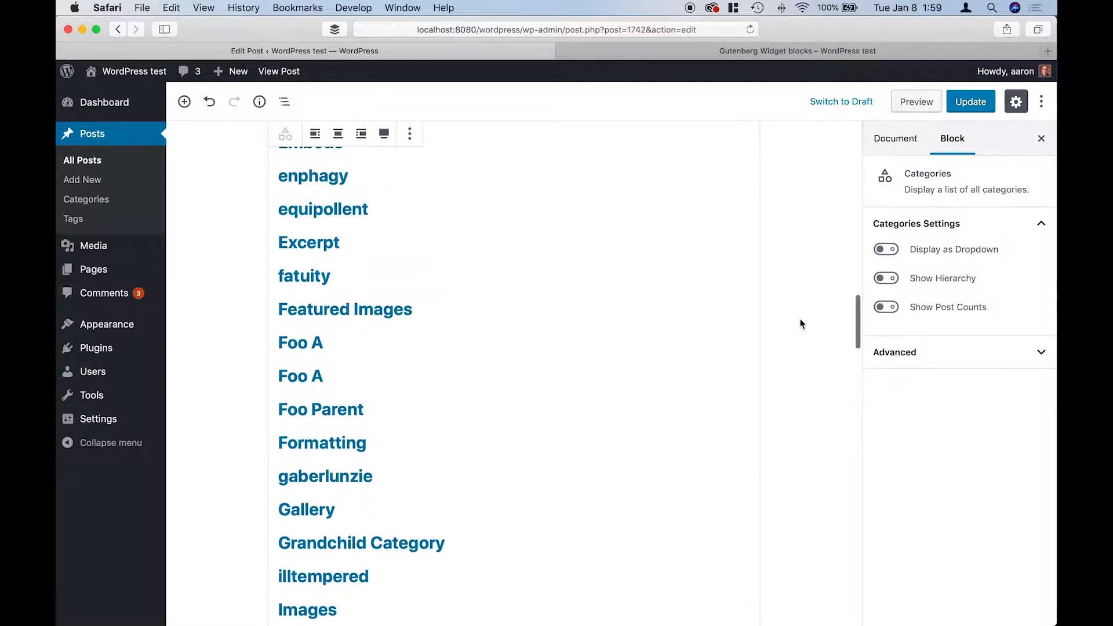
pyautogui.scroll(10, 801, 323)
pyautogui.scroll(5, 802, 323)
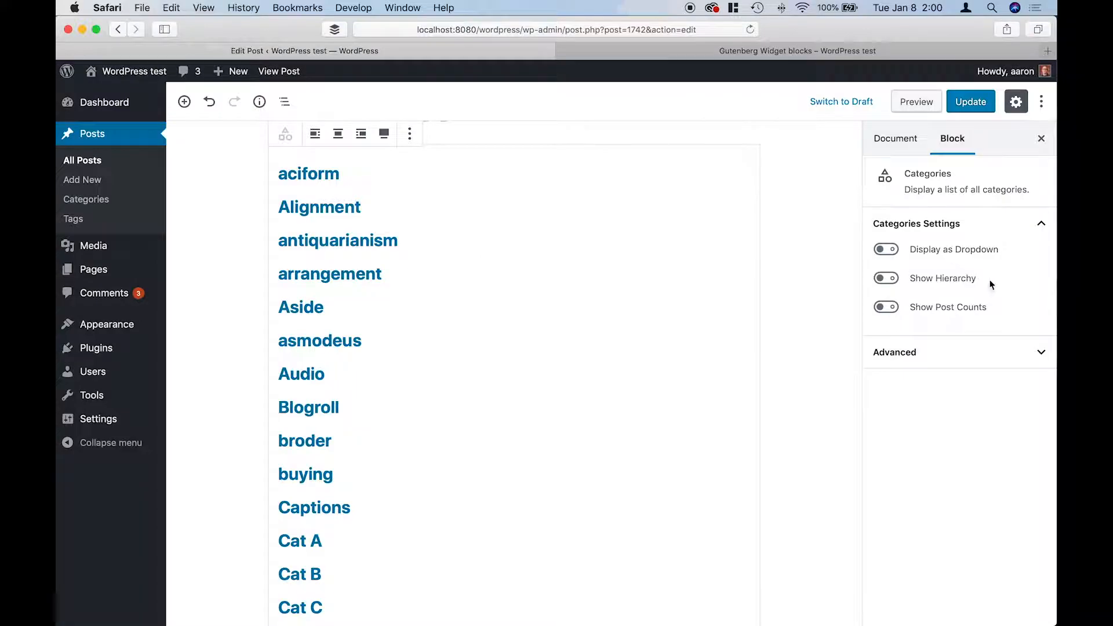
pyautogui.click(893, 312)
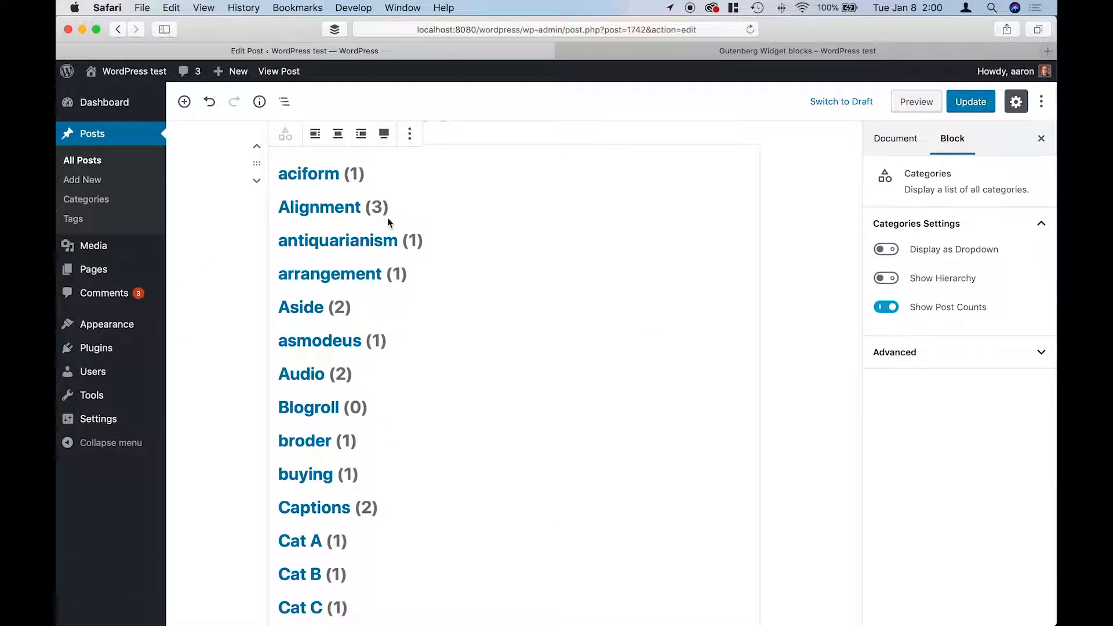
pyautogui.click(893, 279)
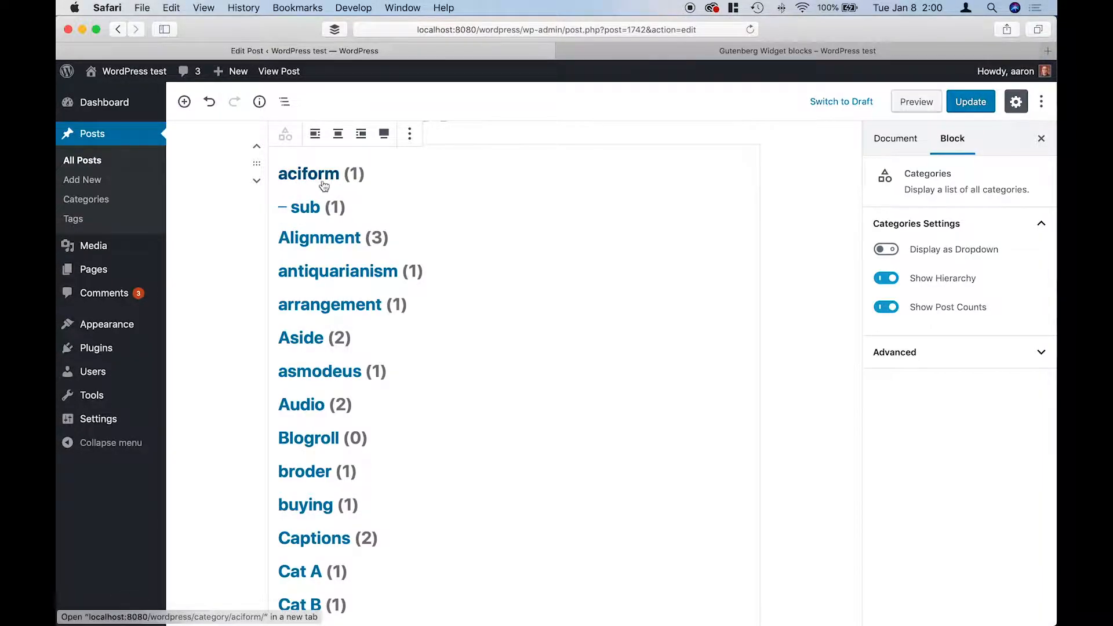
# Examine the Categories block's list for nested child and grandchild categories and their post counts.
pyautogui.scroll(-20, 478, 269)
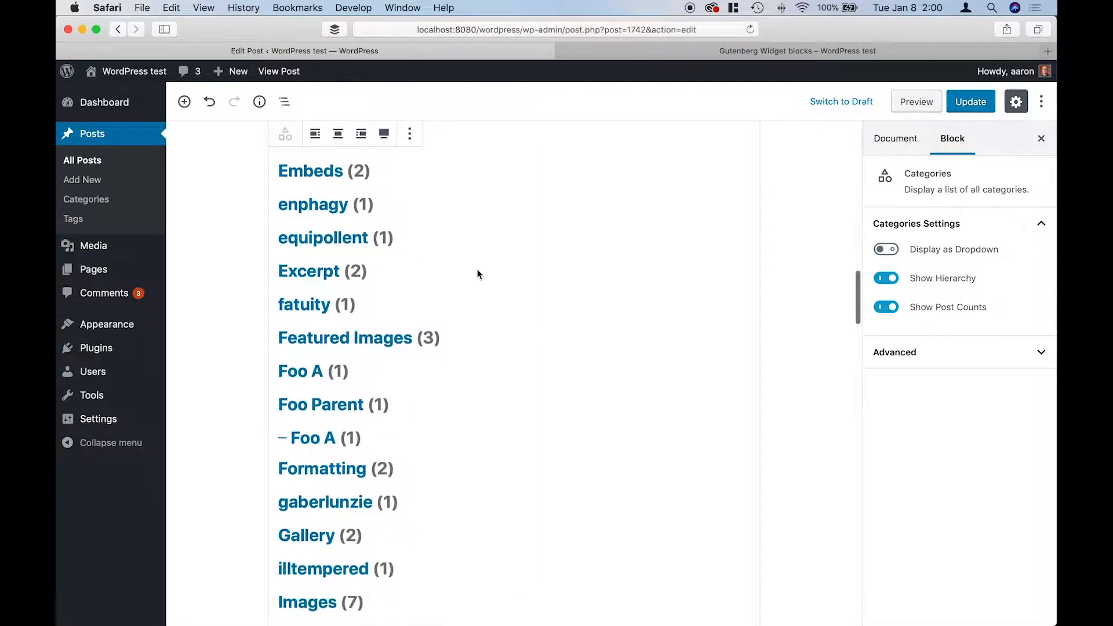
pyautogui.scroll(3, 333, 191)
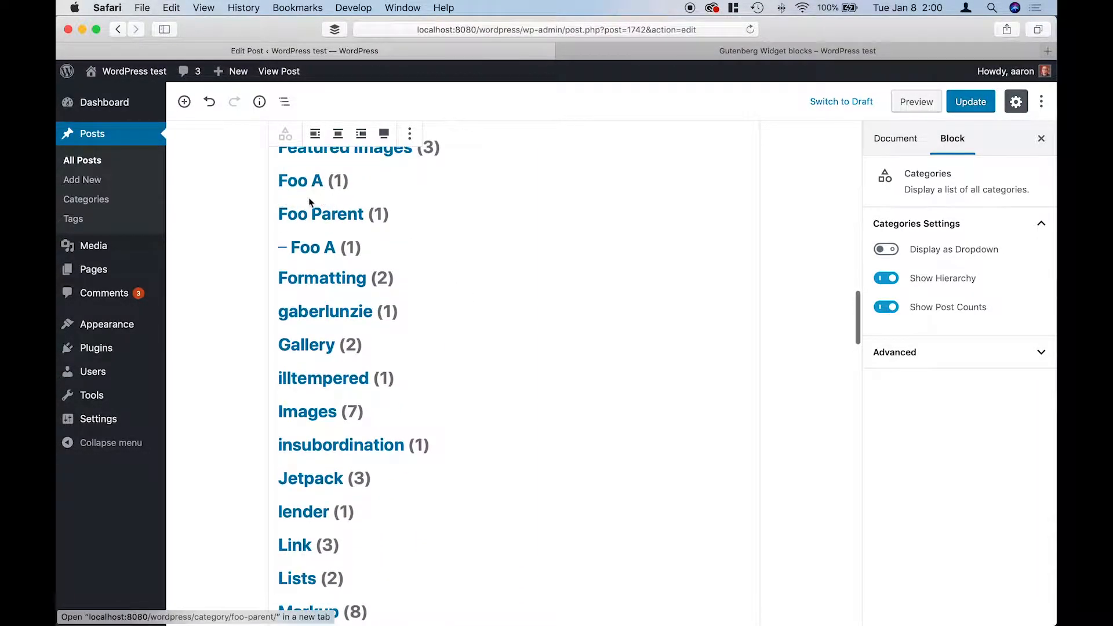
pyautogui.scroll(-9, 423, 267)
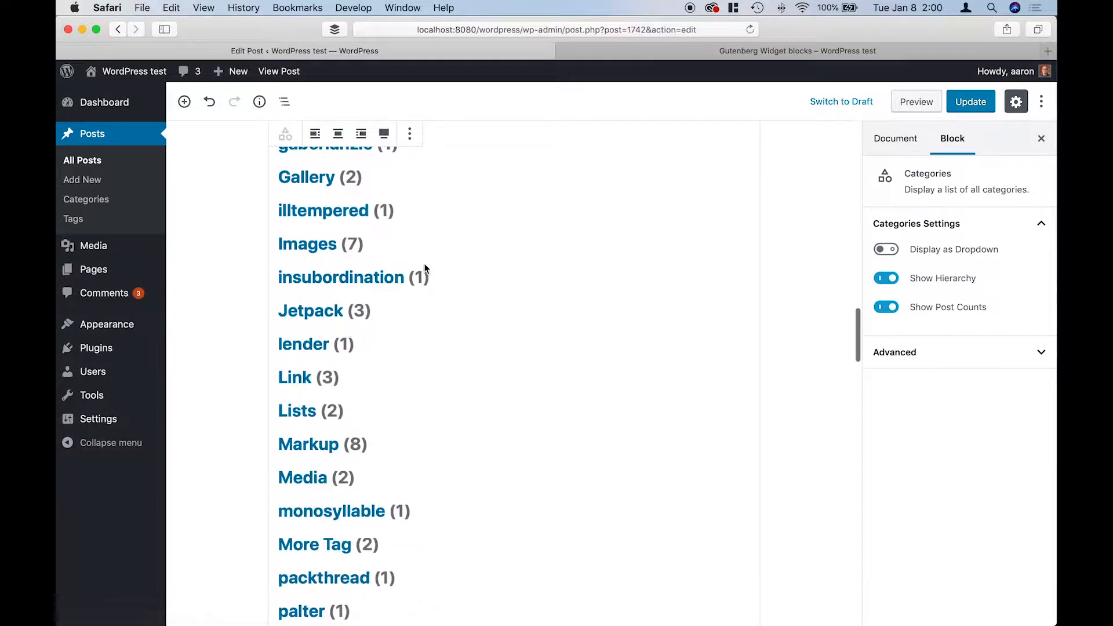
pyautogui.scroll(-3, 424, 267)
pyautogui.scroll(2, 423, 266)
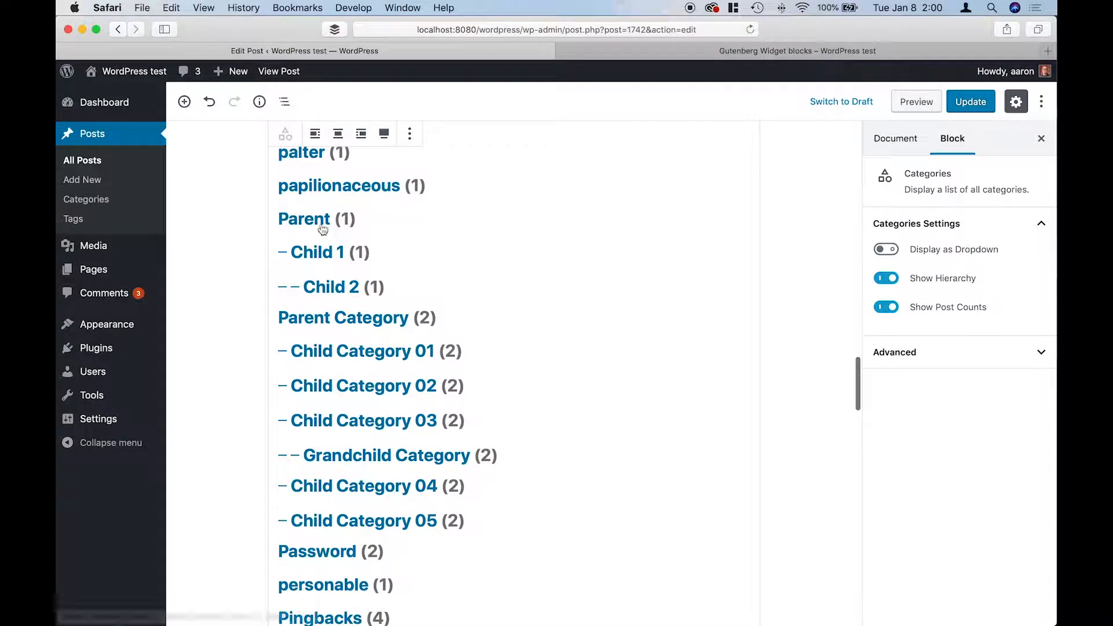
pyautogui.scroll(2, 371, 432)
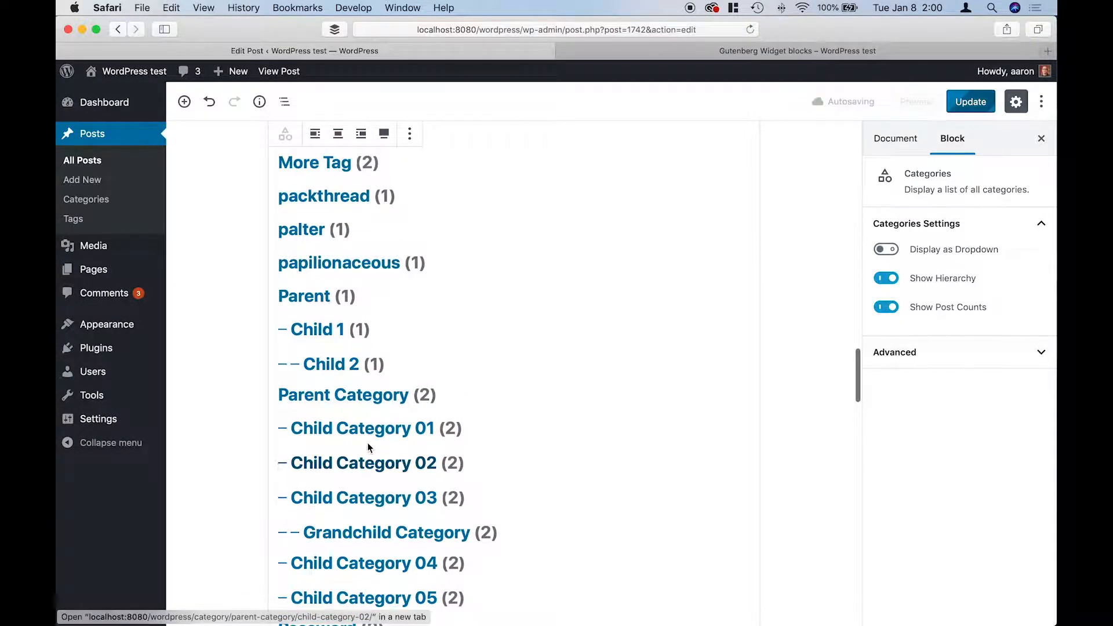
pyautogui.scroll(7, 539, 348)
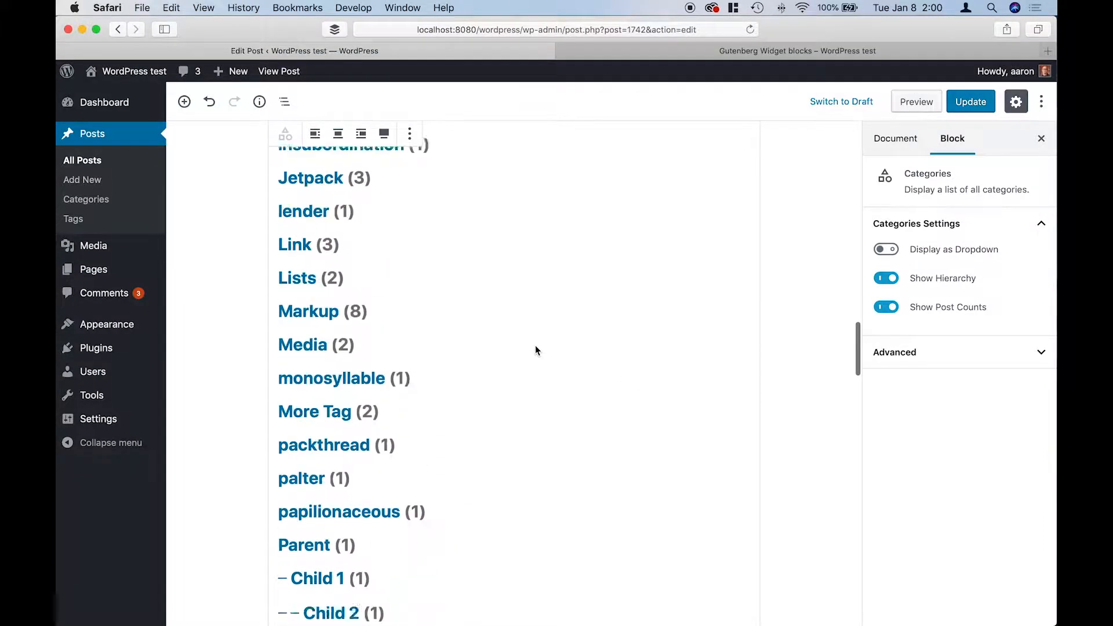
pyautogui.scroll(15, 536, 348)
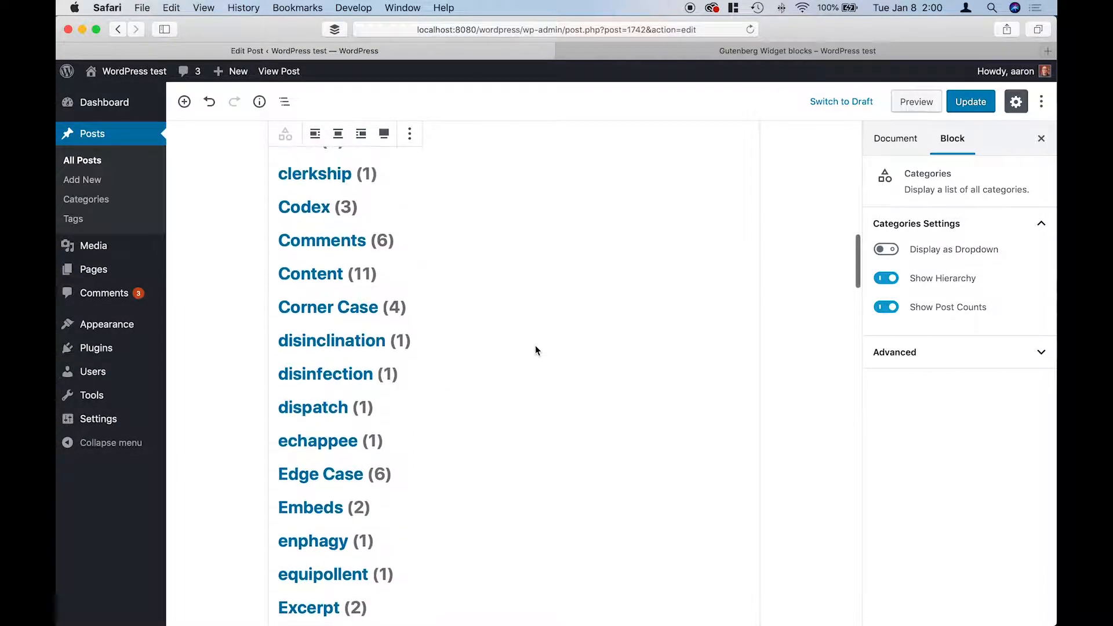
pyautogui.scroll(7, 535, 346)
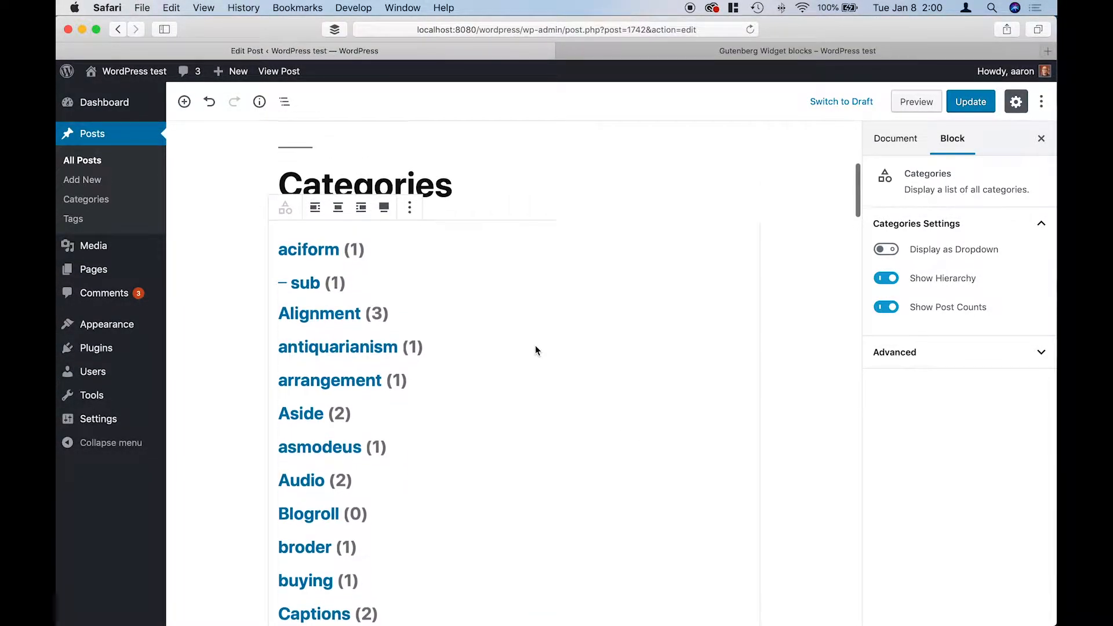
# Turn on Display as Dropdown for the Categories block and check the category choices it offers.
pyautogui.click(890, 250)
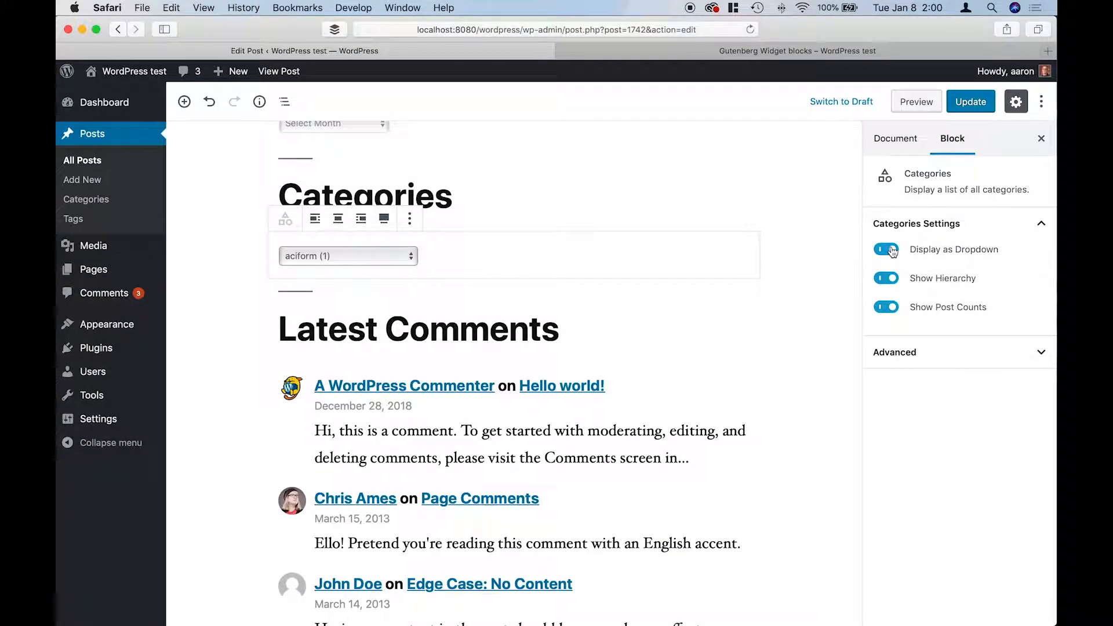
pyautogui.click(386, 256)
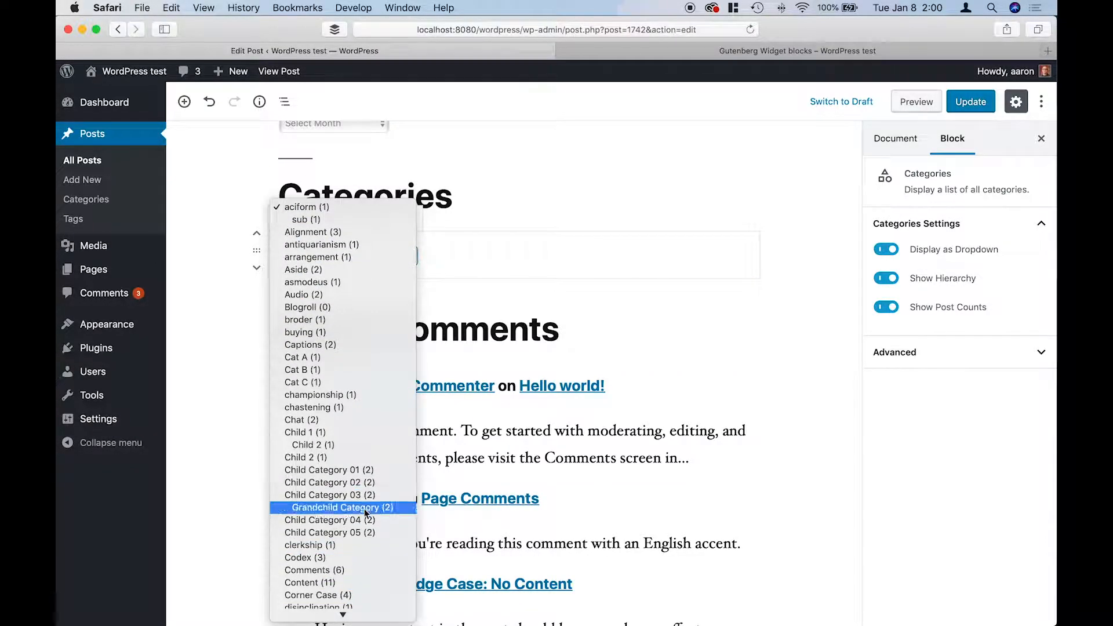
pyautogui.scroll(-3, 374, 474)
pyautogui.click(777, 255)
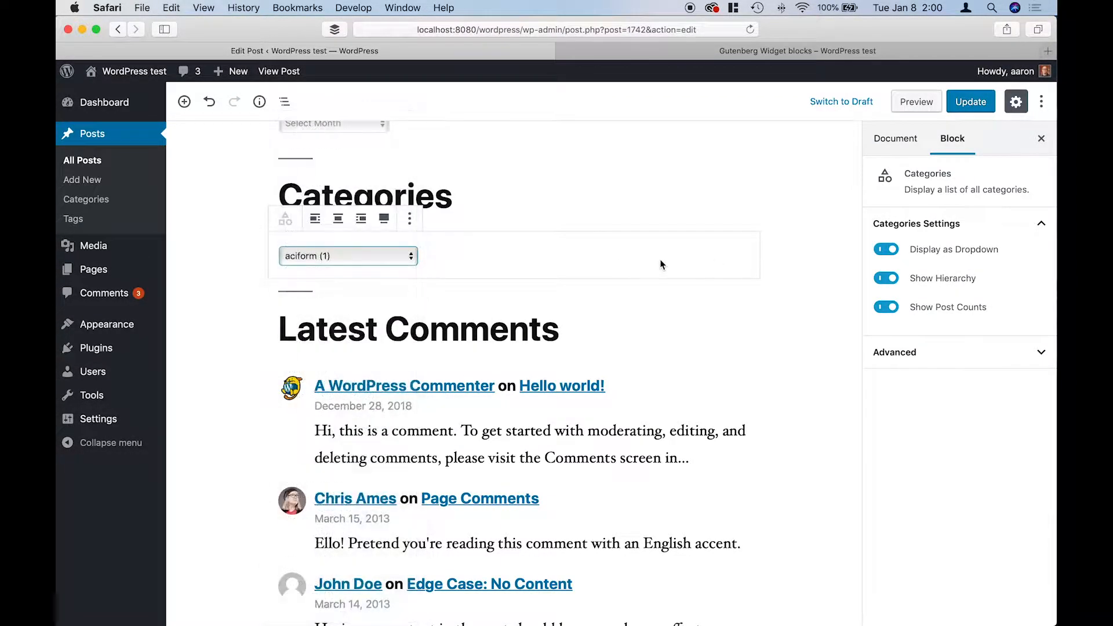
pyautogui.scroll(2, 661, 264)
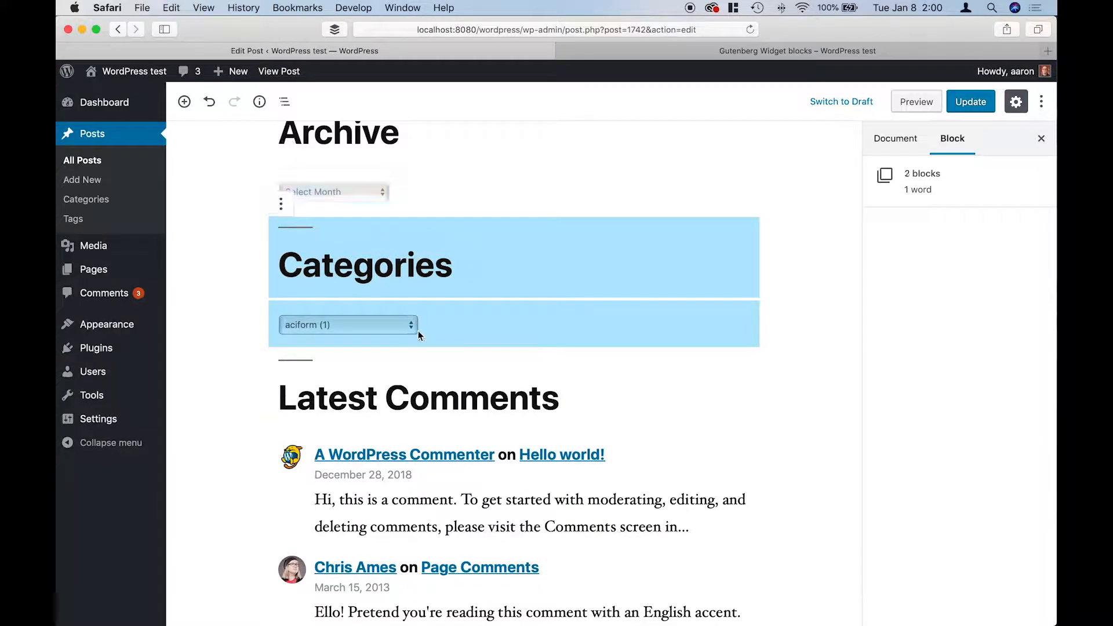
pyautogui.click(440, 347)
# Turn off Display Avatar, Display Date and Display Excerpt for the Latest Comments block.
pyautogui.scroll(-8, 441, 347)
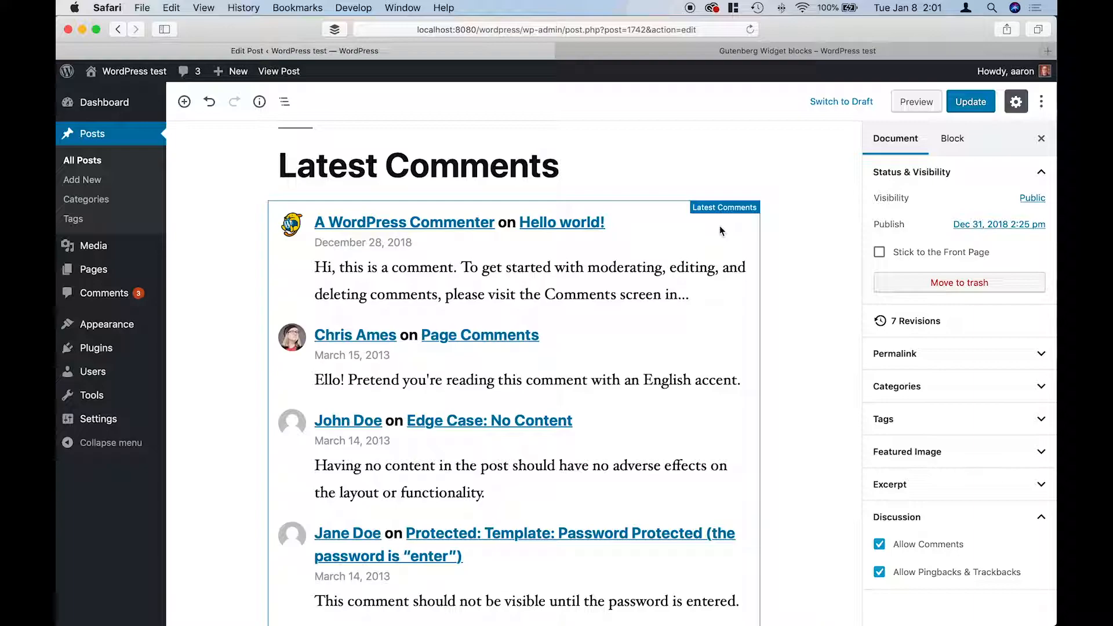
pyautogui.click(721, 230)
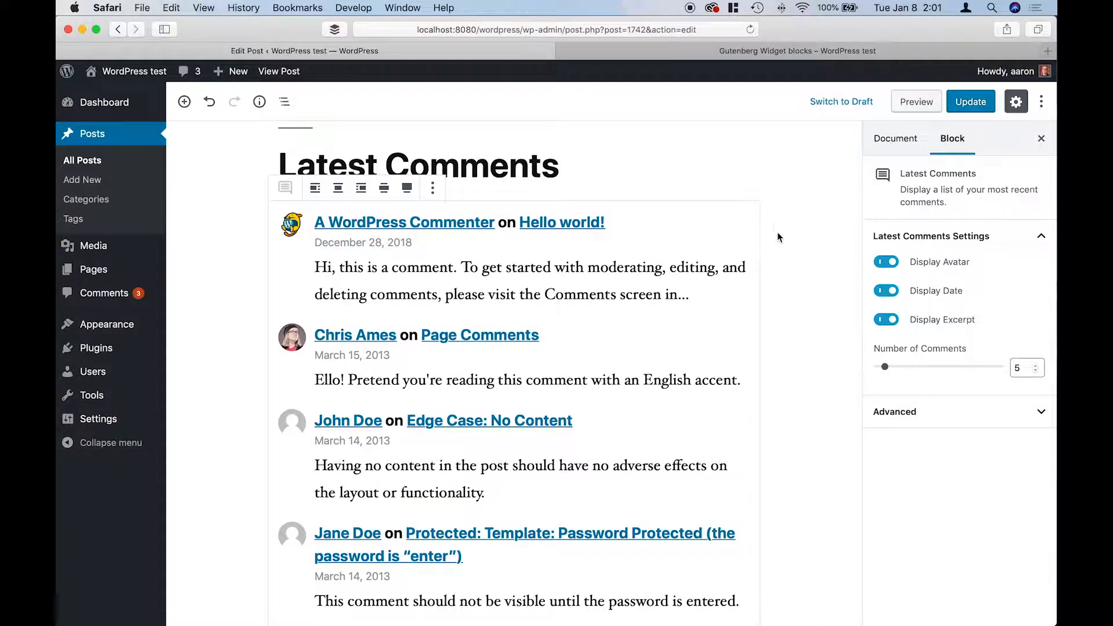
pyautogui.click(886, 262)
pyautogui.click(884, 293)
pyautogui.click(883, 321)
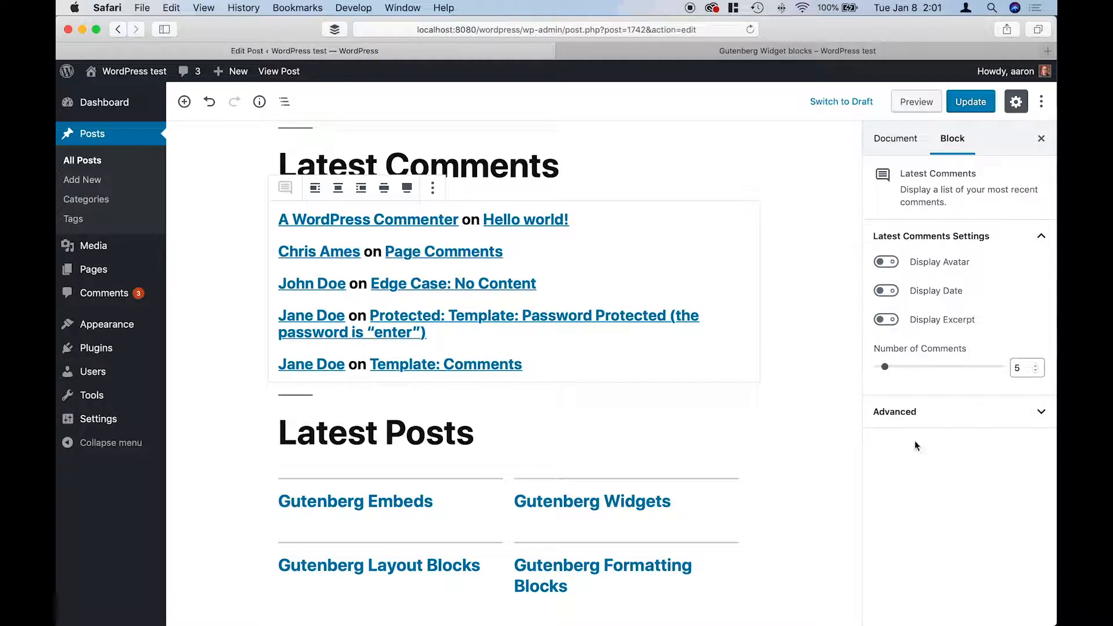
# Try 1 and 20 as the Latest Comments block's Number of Comments, and settle on 3.
pyautogui.click(1037, 373)
pyautogui.click(1036, 372)
pyautogui.click(1036, 373)
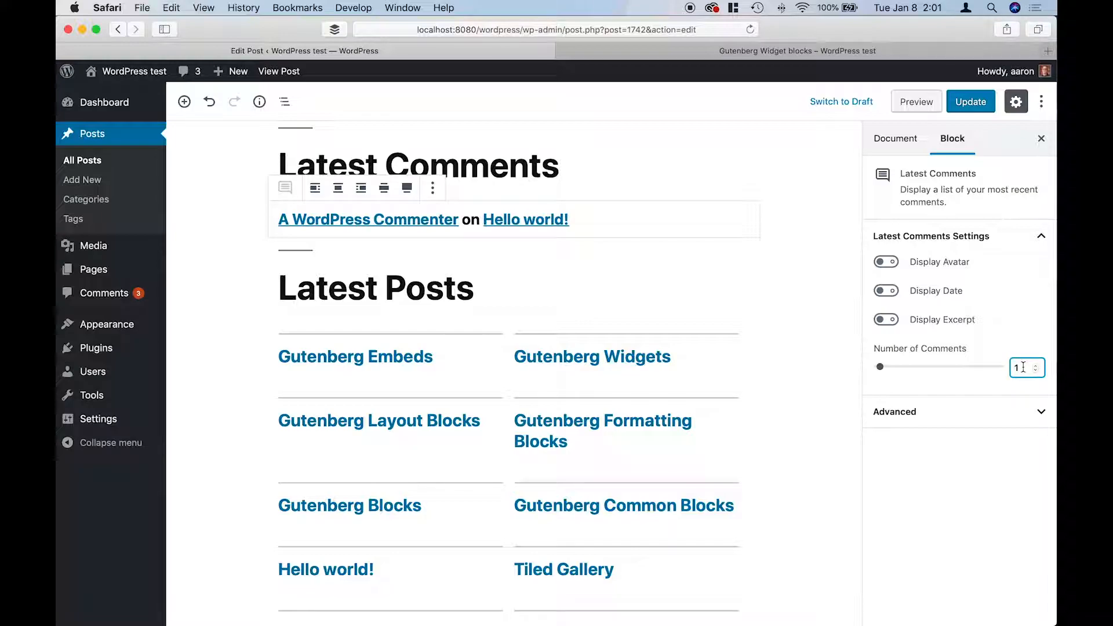
pyautogui.press('BackSpace')
pyautogui.write('20')
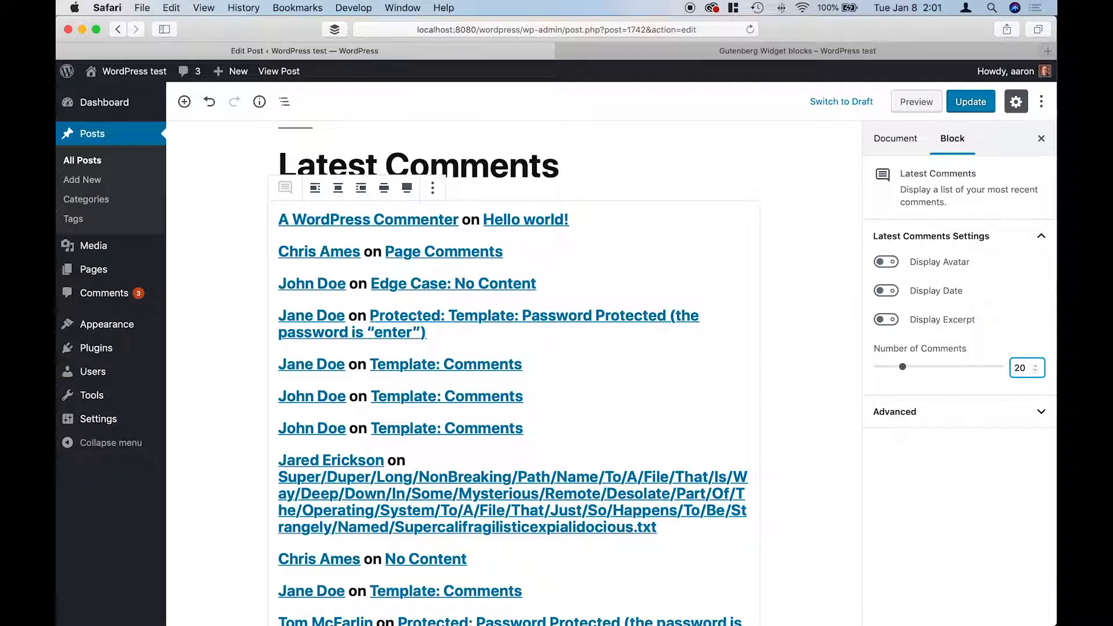
pyautogui.doubleClick(1012, 369)
pyautogui.write('3')
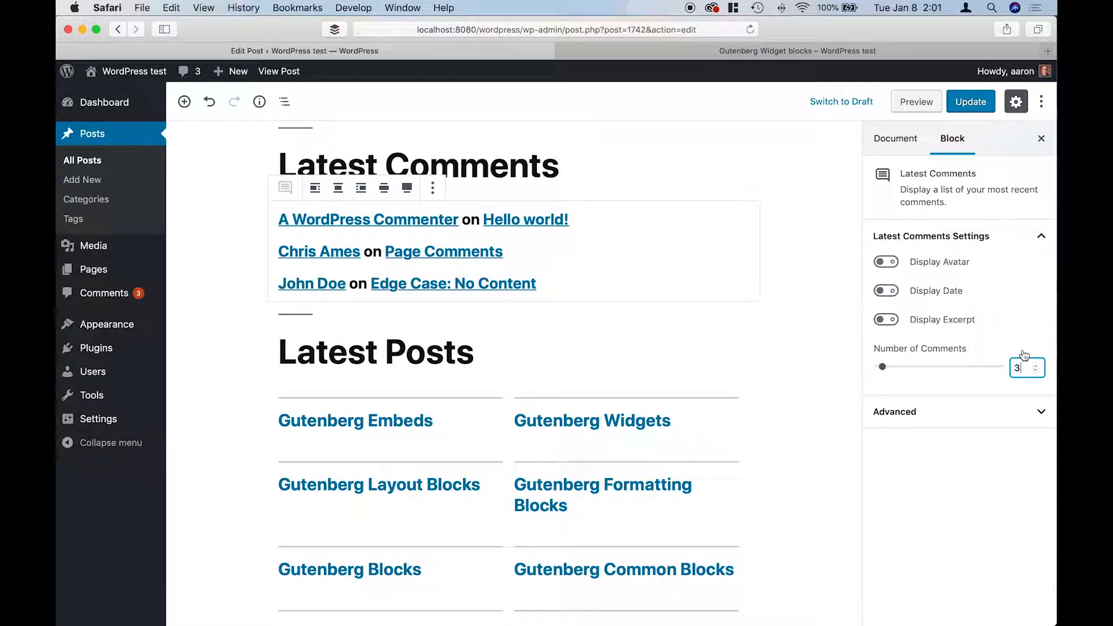
# Turn on Display Avatar, Display Date and Display Excerpt for the Latest Comments block, comparing it with and without excerpts.
pyautogui.click(893, 265)
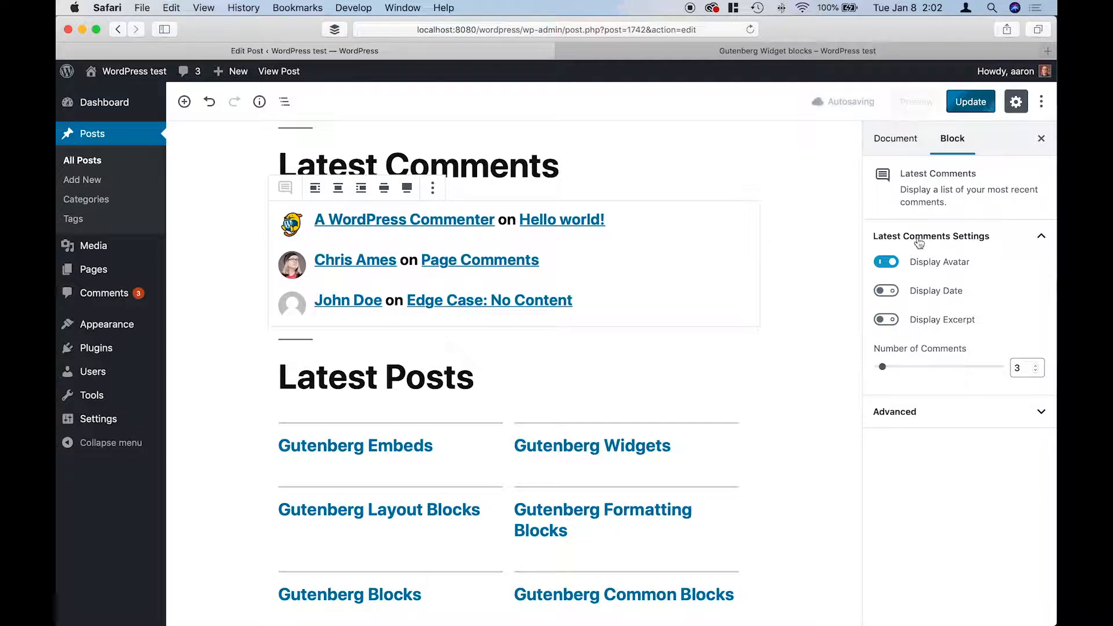
pyautogui.click(888, 291)
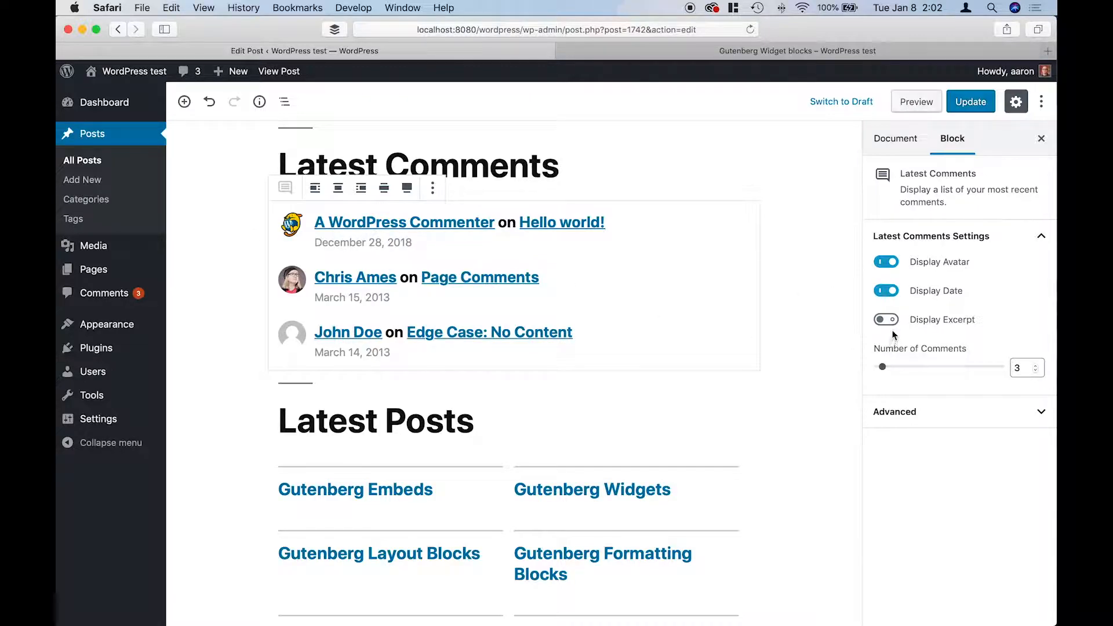
pyautogui.click(887, 320)
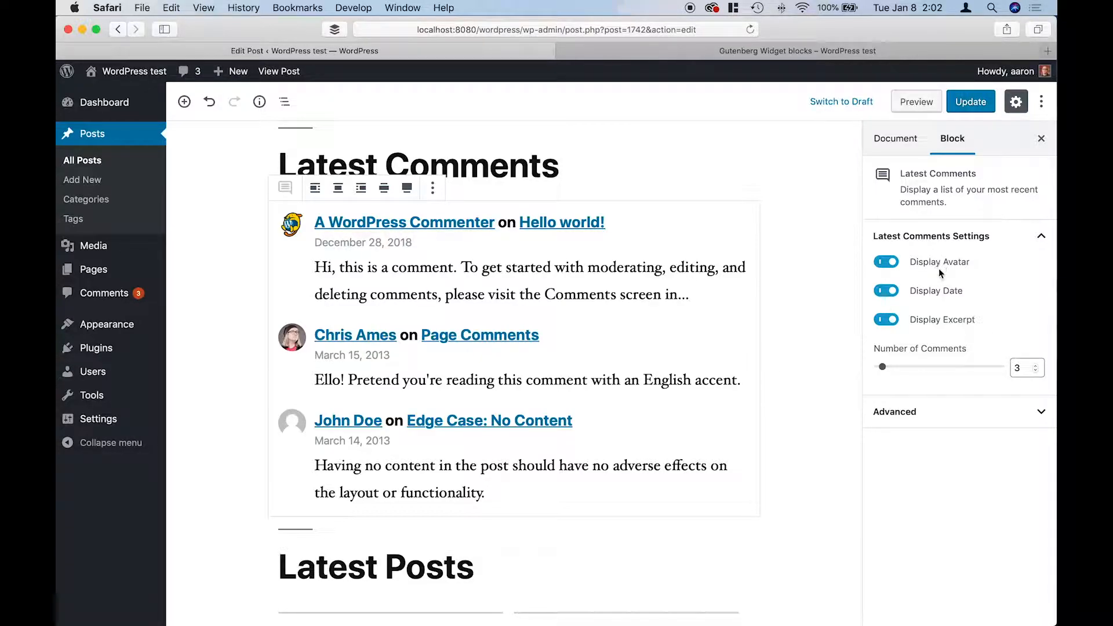
pyautogui.click(885, 322)
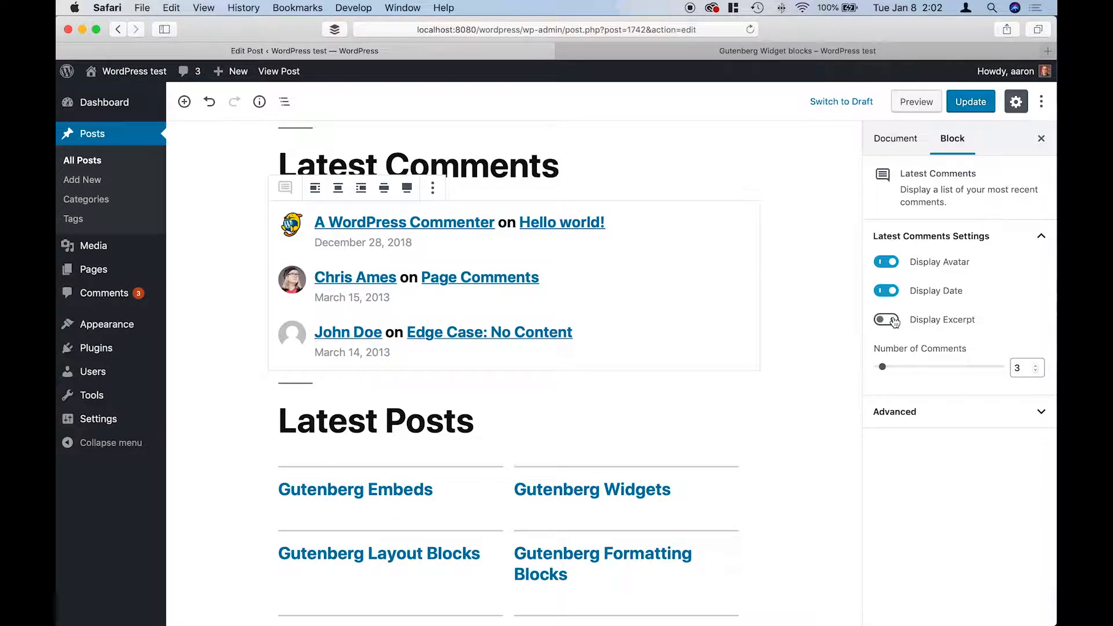
pyautogui.click(893, 322)
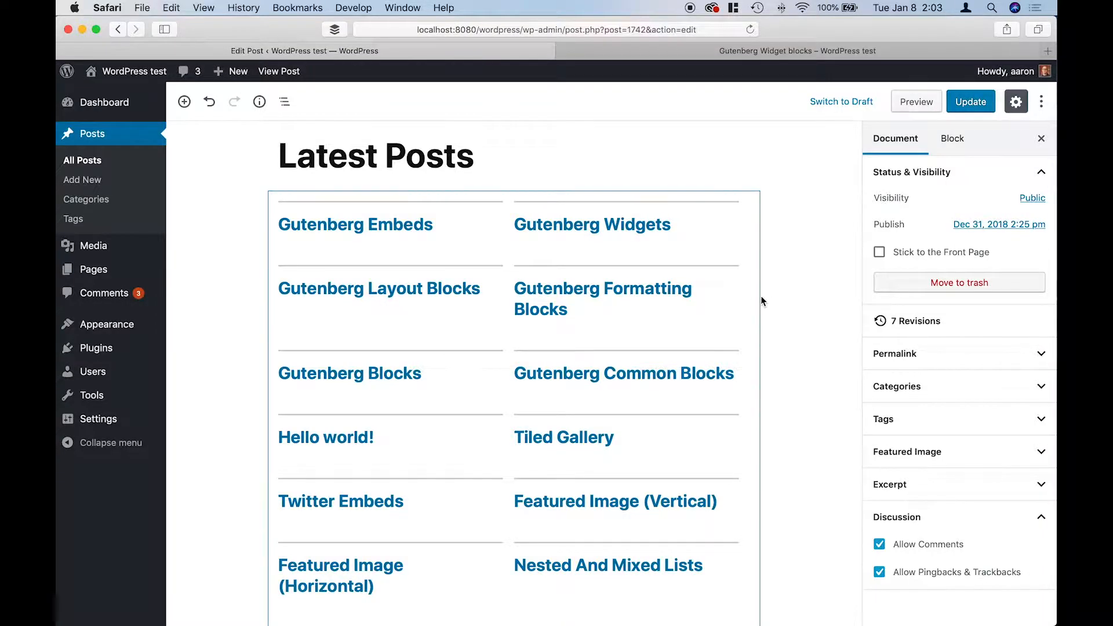
# Switch the Latest Posts block to List View and back to Grid View, and review the post grid.
pyautogui.click(745, 301)
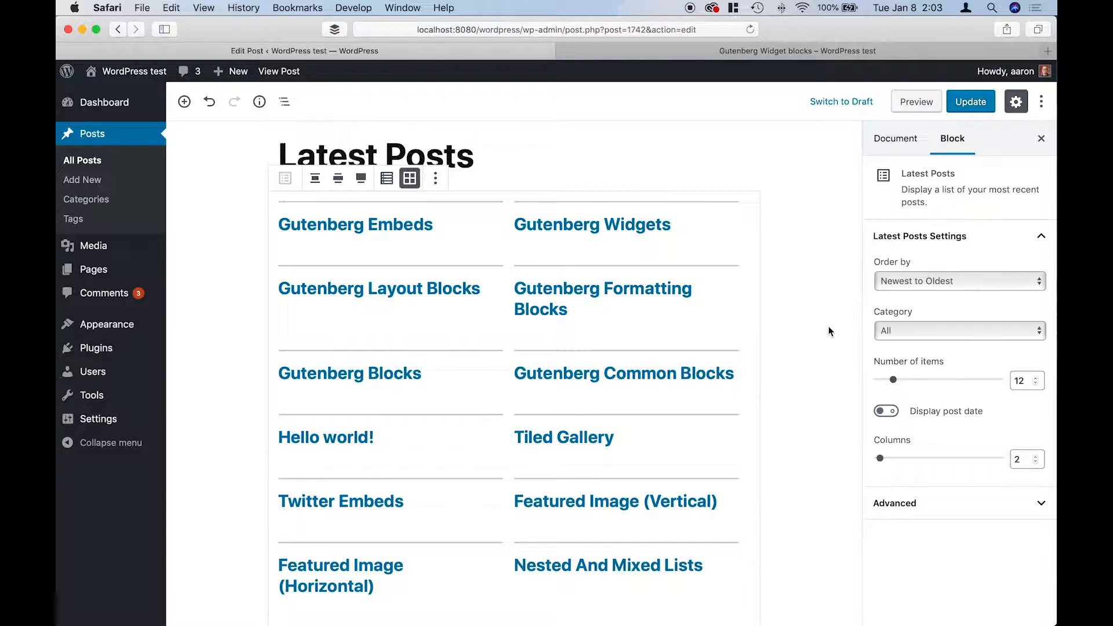
pyautogui.click(387, 181)
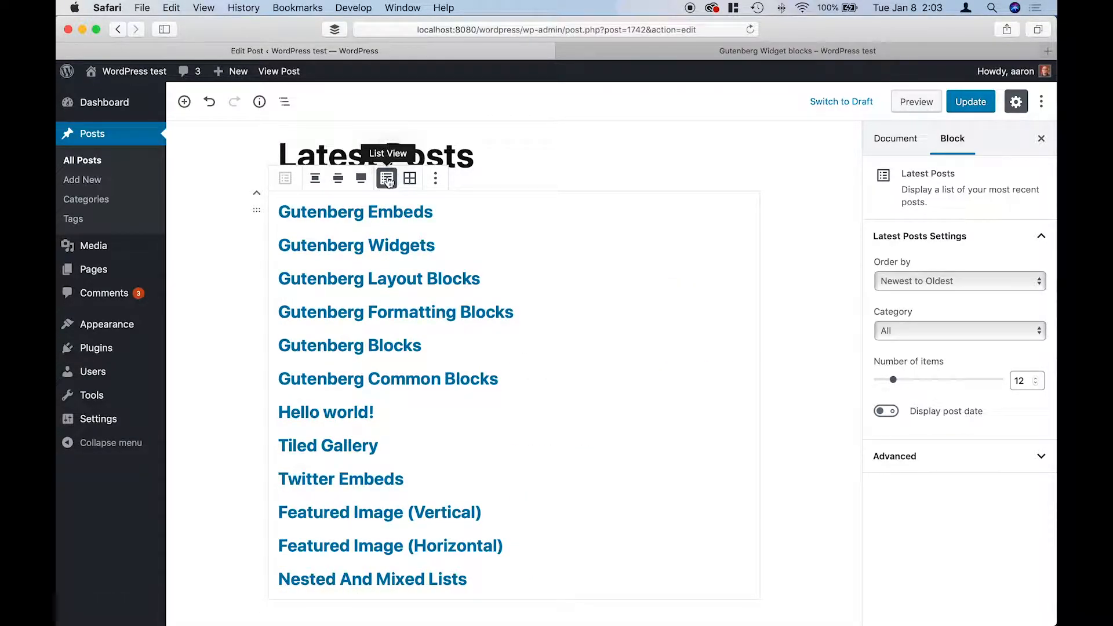
pyautogui.click(410, 179)
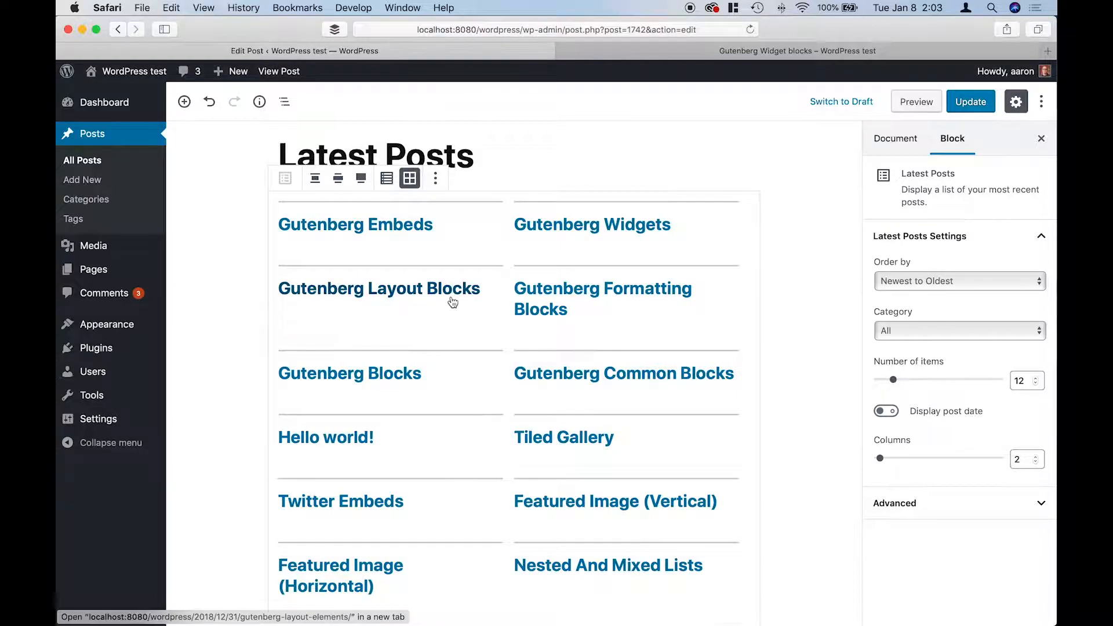
pyautogui.scroll(-2, 452, 298)
pyautogui.scroll(2, 452, 300)
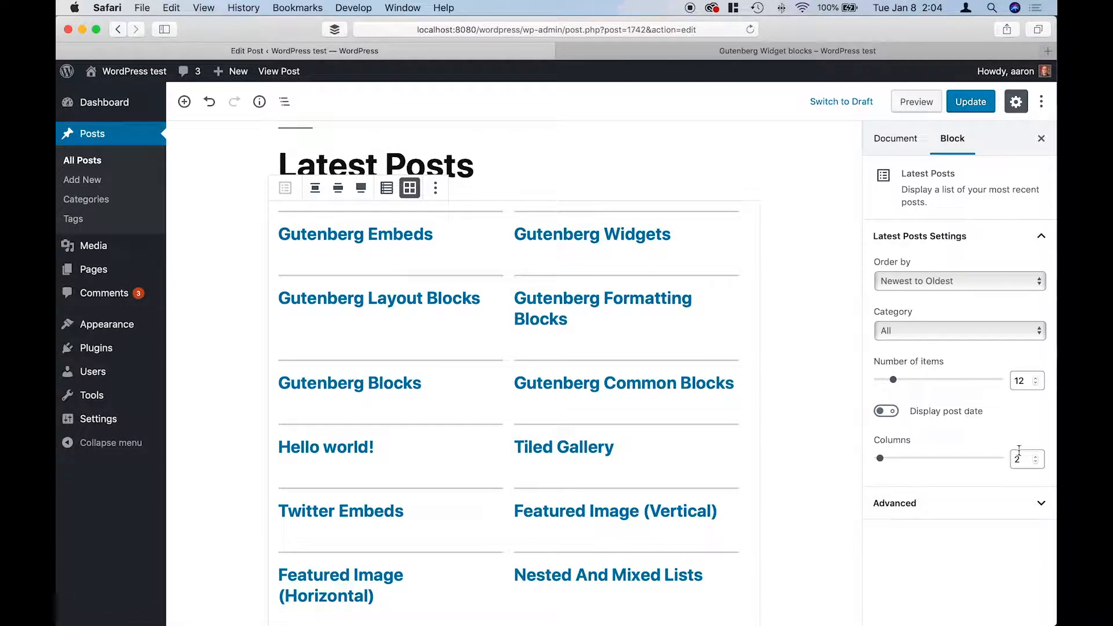
# Try 3 and 4 columns for the Latest Posts grid, and return it to 2 columns.
pyautogui.click(1037, 458)
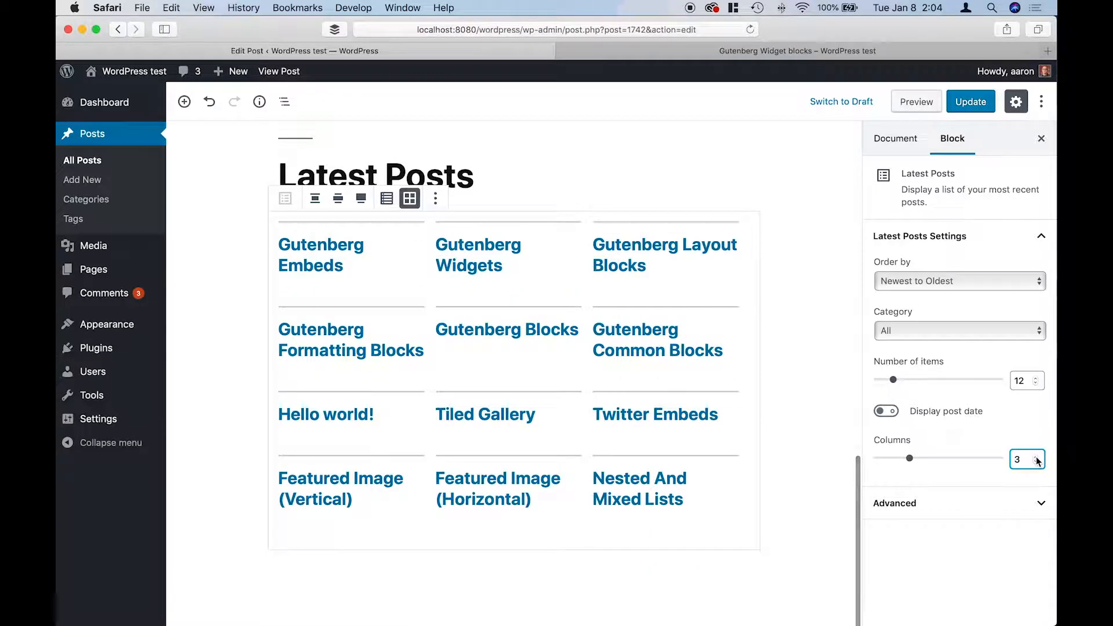
pyautogui.click(1036, 458)
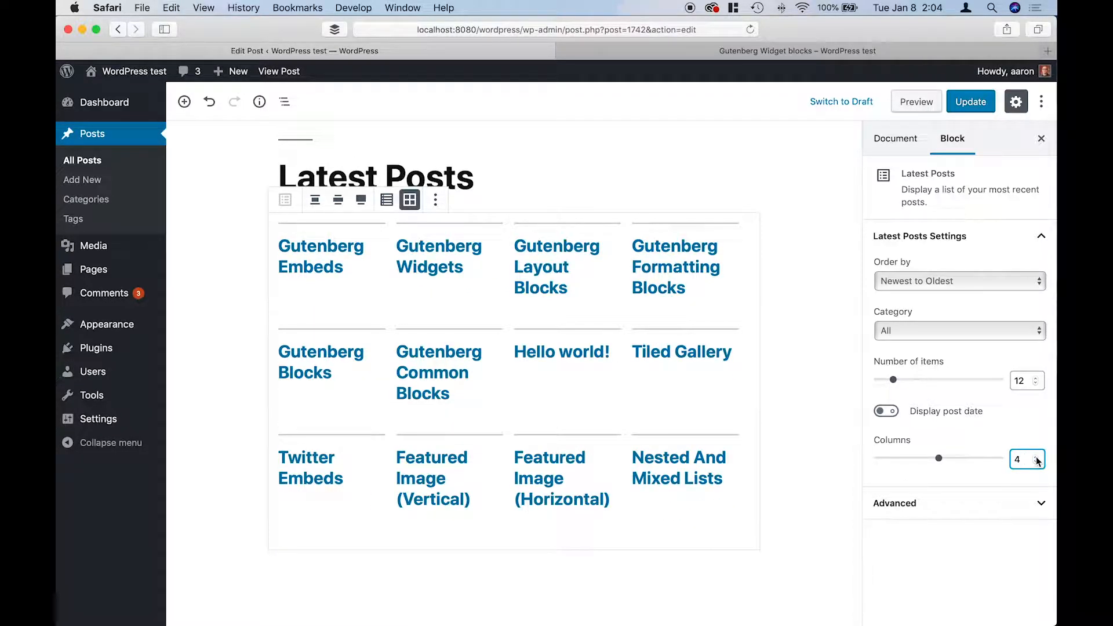
pyautogui.click(1037, 462)
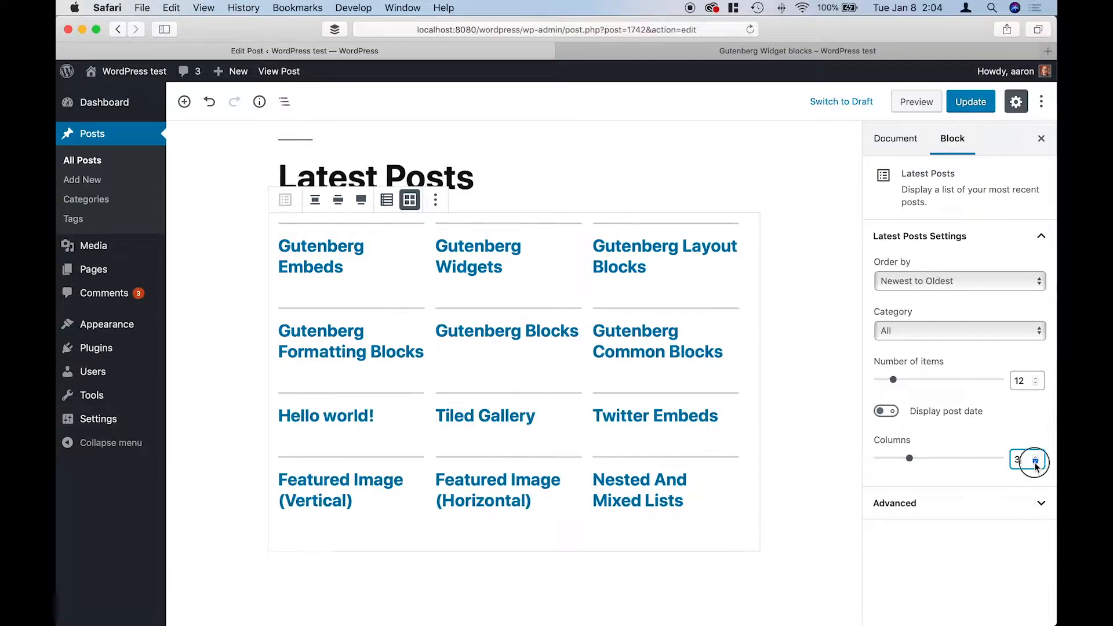
pyautogui.click(1036, 463)
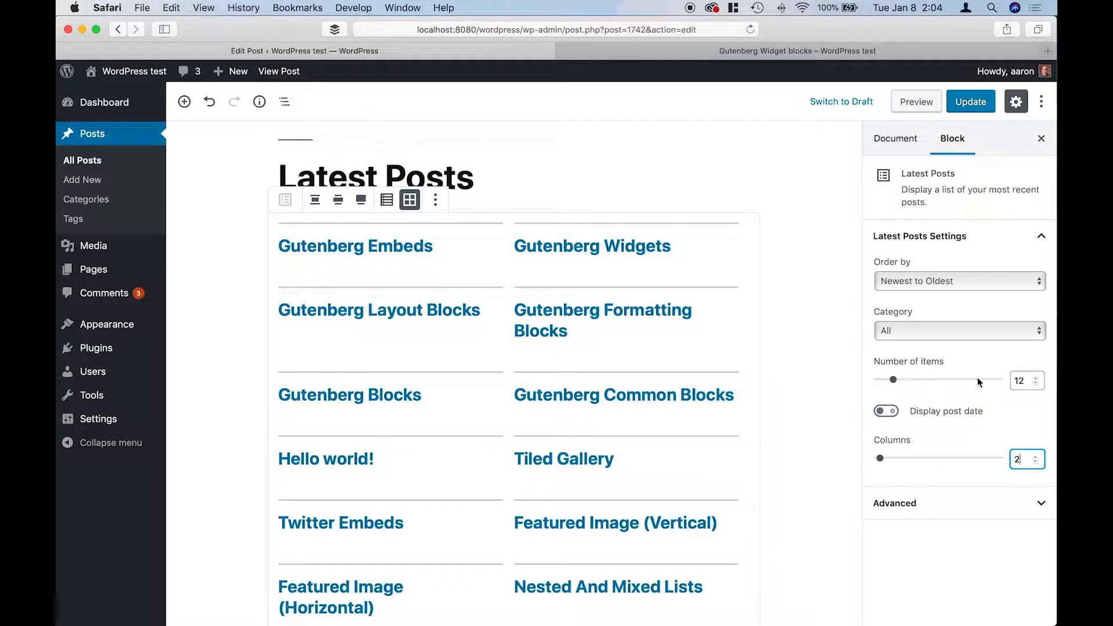
# Check the Order by choices of the Latest Posts block, and filter its posts by Parent Category.
pyautogui.click(961, 281)
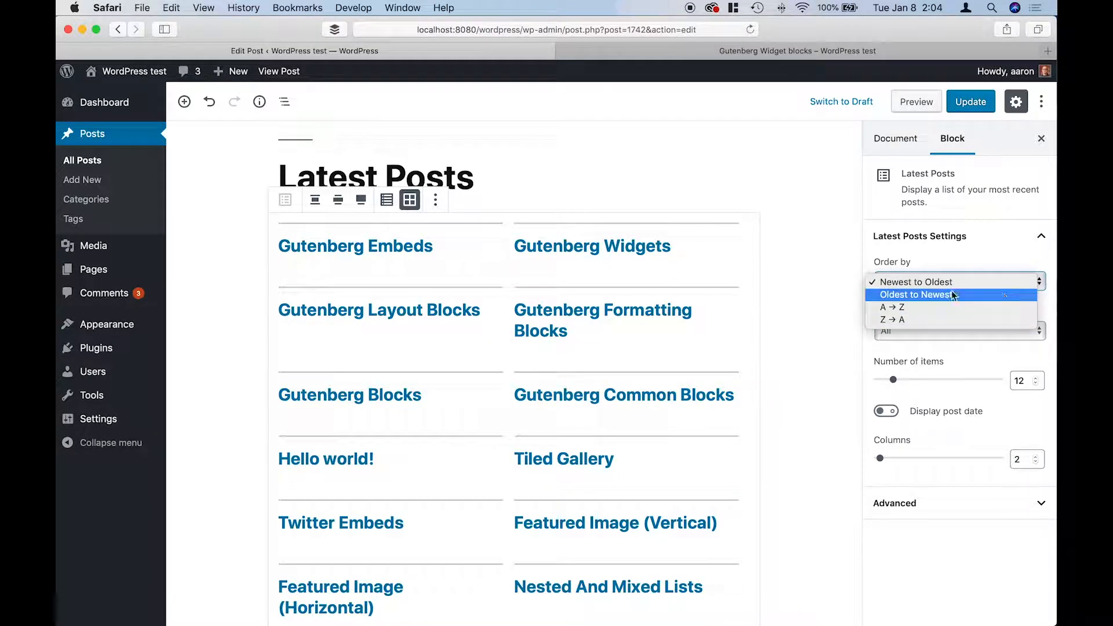
pyautogui.click(1050, 301)
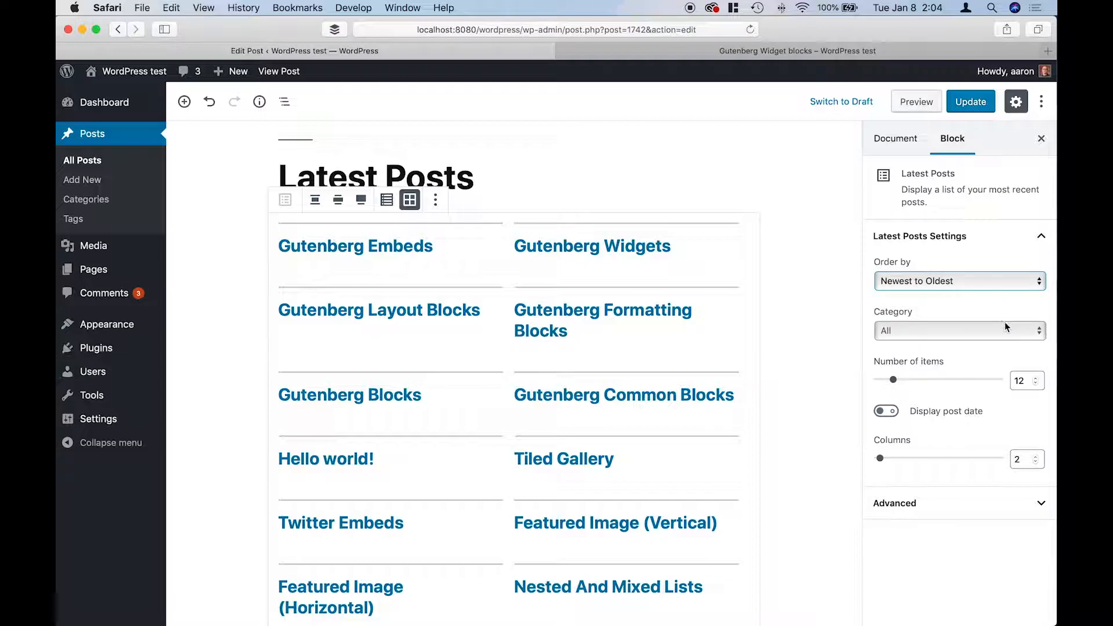
pyautogui.click(934, 330)
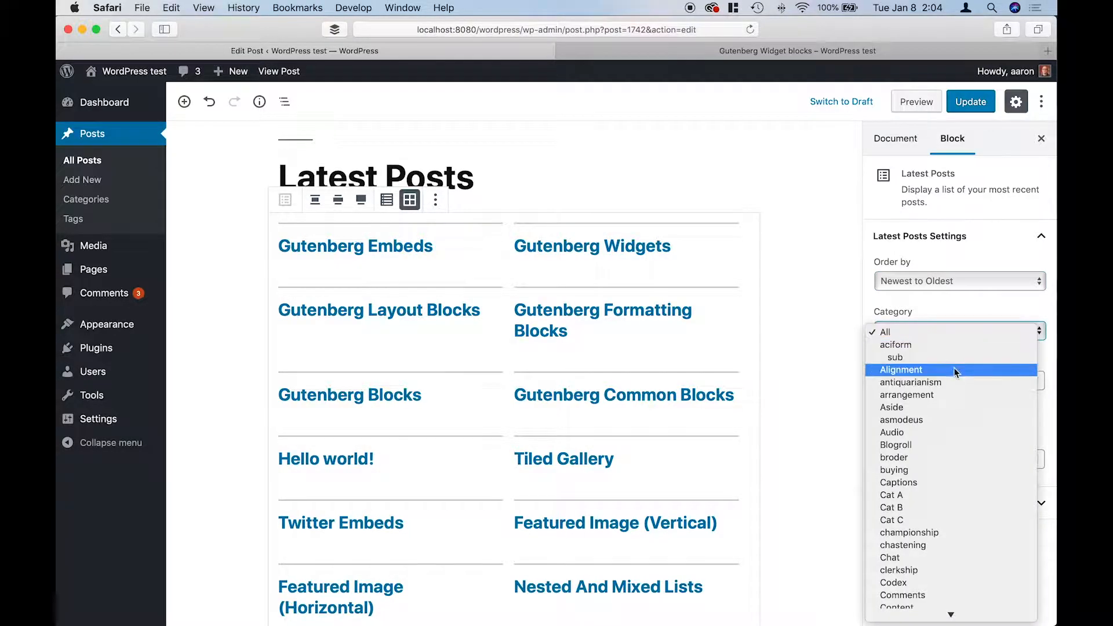
pyautogui.scroll(-10, 966, 371)
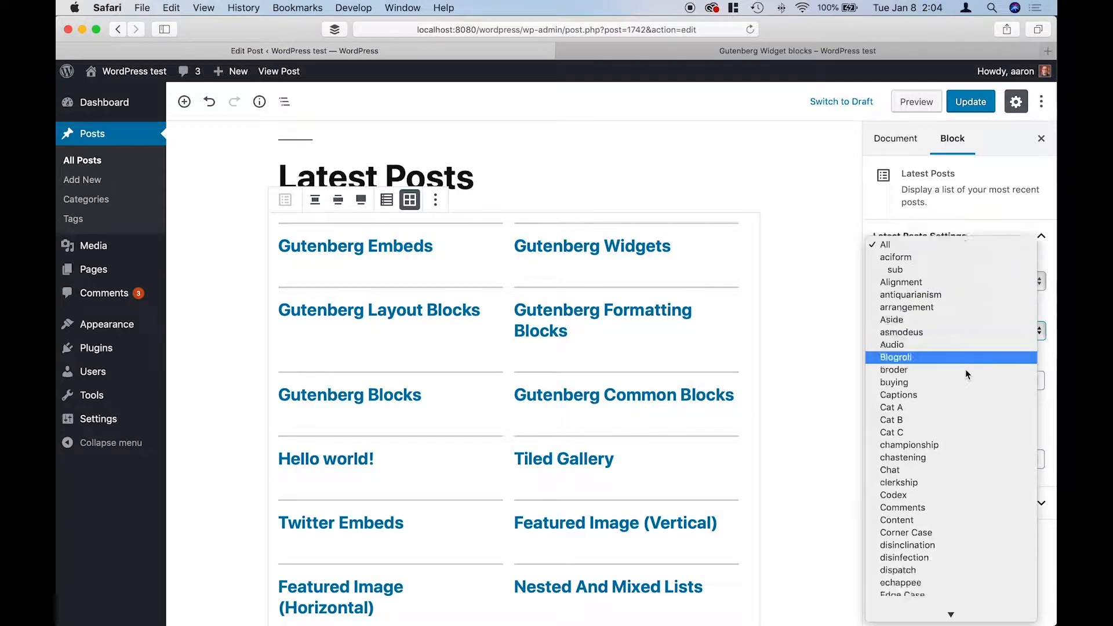
pyautogui.scroll(-5, 965, 370)
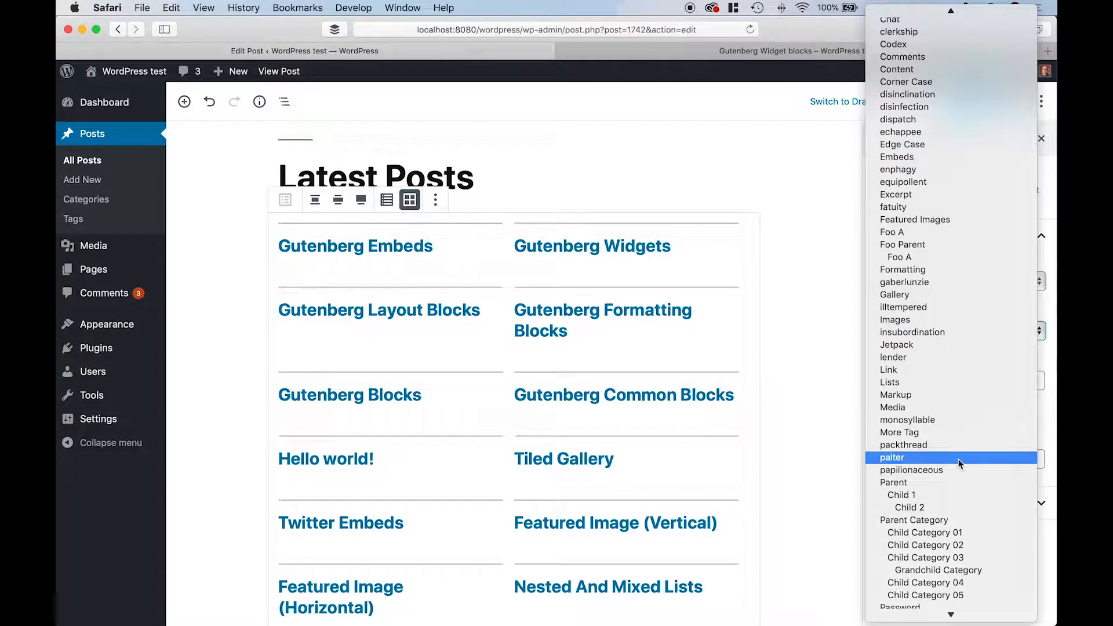
pyautogui.click(914, 522)
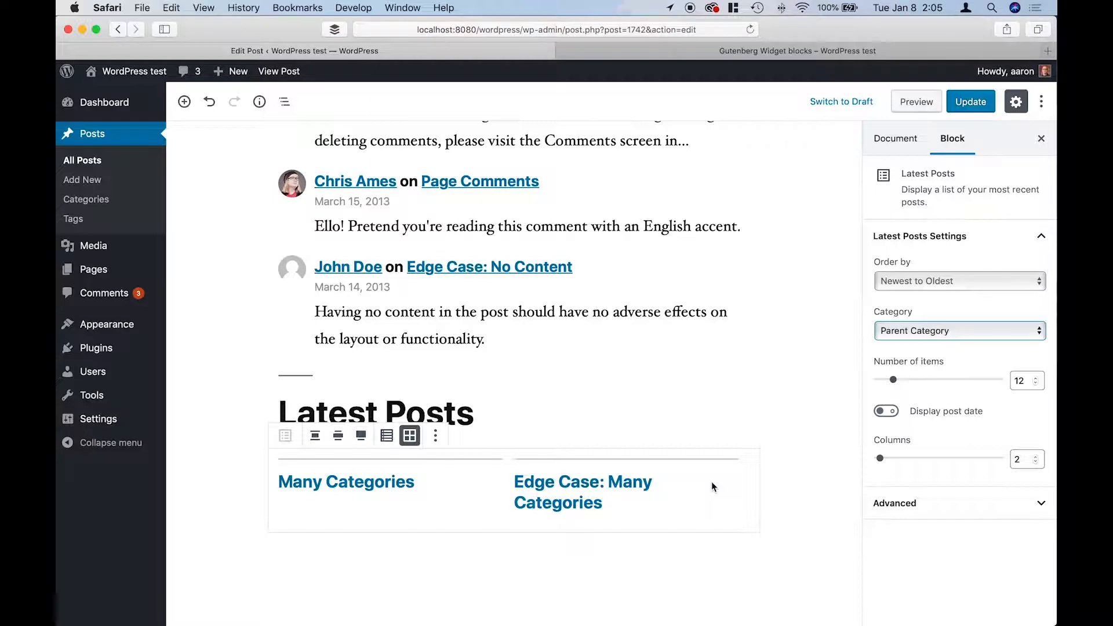
# Return the Latest Posts block's category filter to All.
pyautogui.click(950, 335)
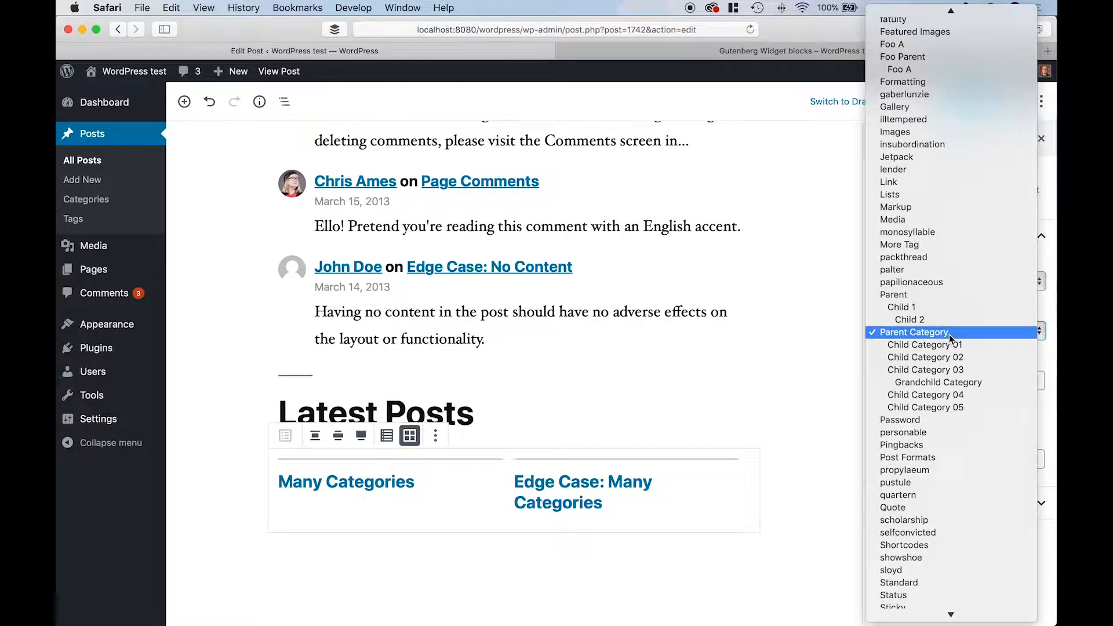
pyautogui.scroll(10, 995, 271)
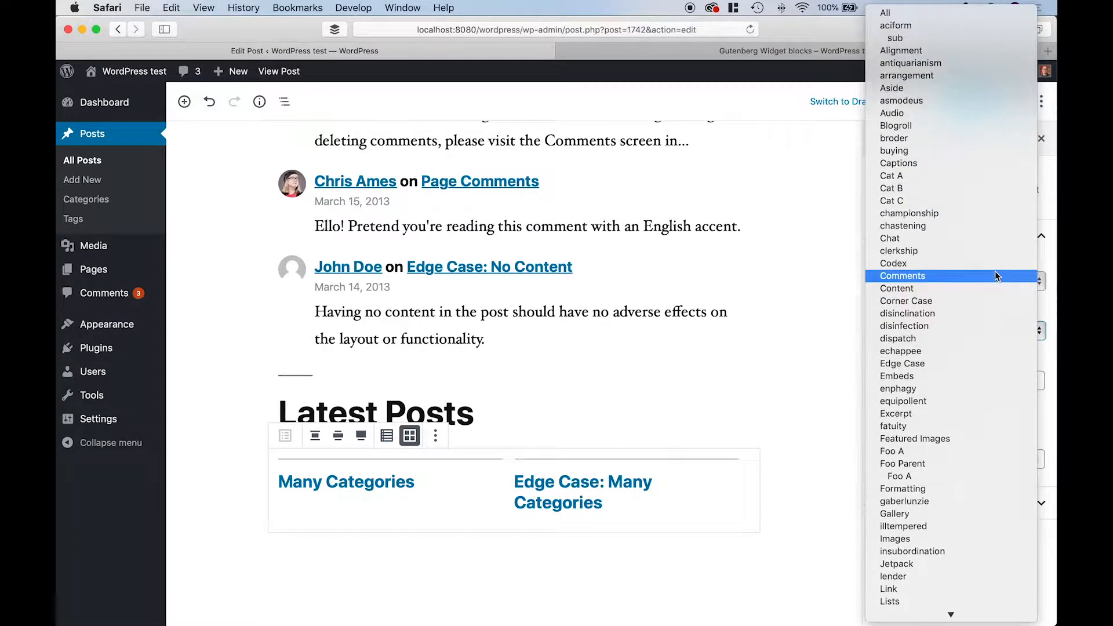
pyautogui.click(916, 13)
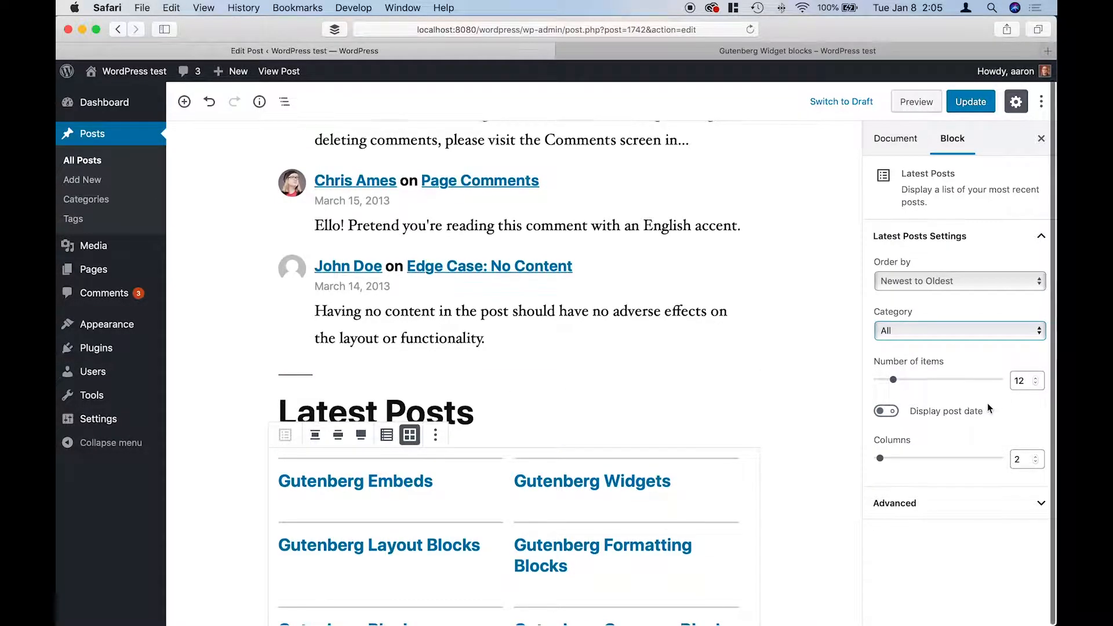
# Turn on Display post date for the Latest Posts block, review the dated grid, and change the layout to List View.
pyautogui.click(894, 416)
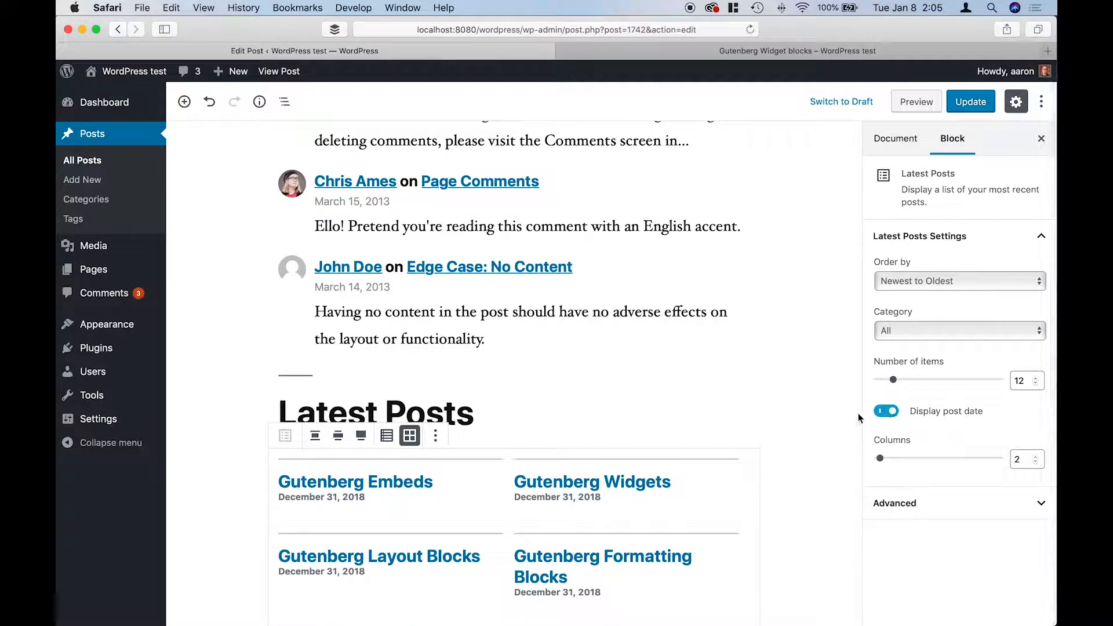
pyautogui.scroll(-5, 781, 363)
pyautogui.scroll(-2, 782, 369)
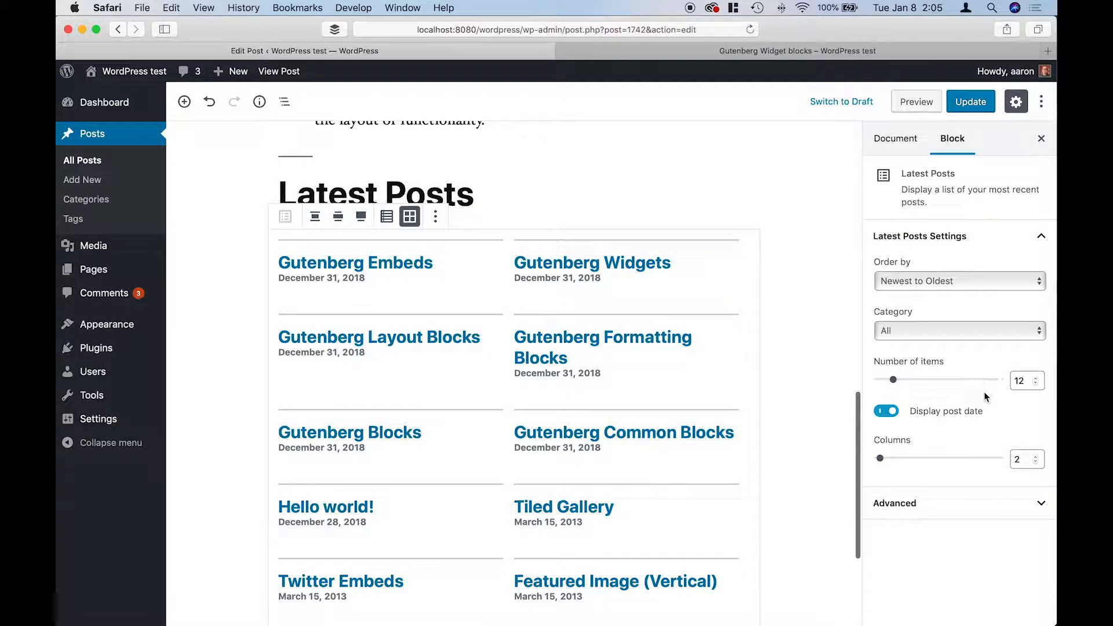
pyautogui.click(387, 218)
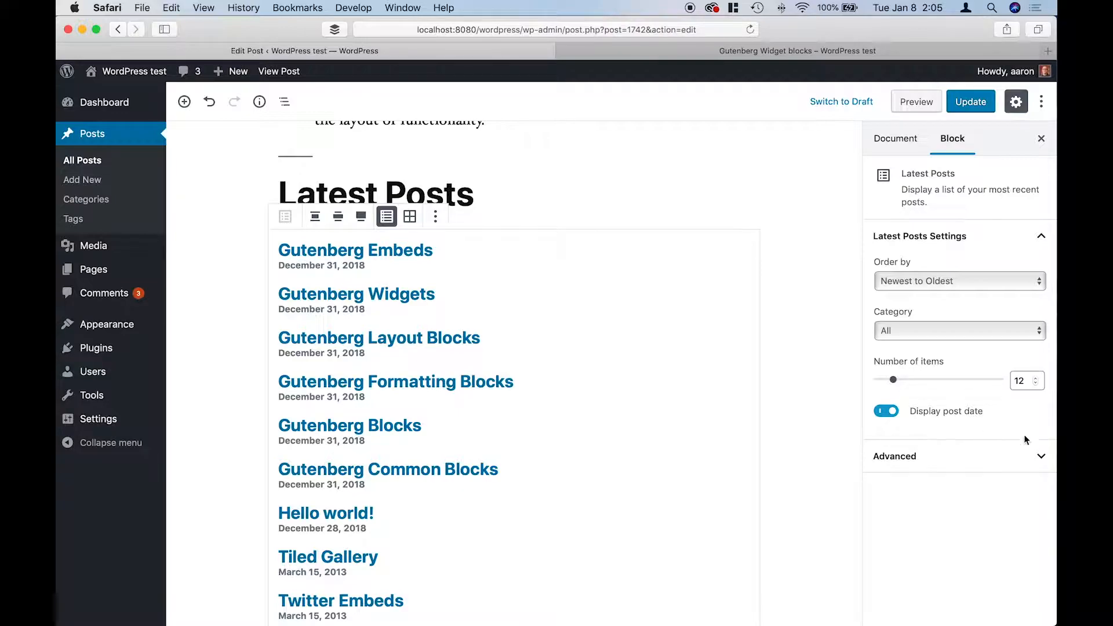
# Look at the Latest Posts block's Advanced settings and its additional block options without changing them.
pyautogui.click(1042, 457)
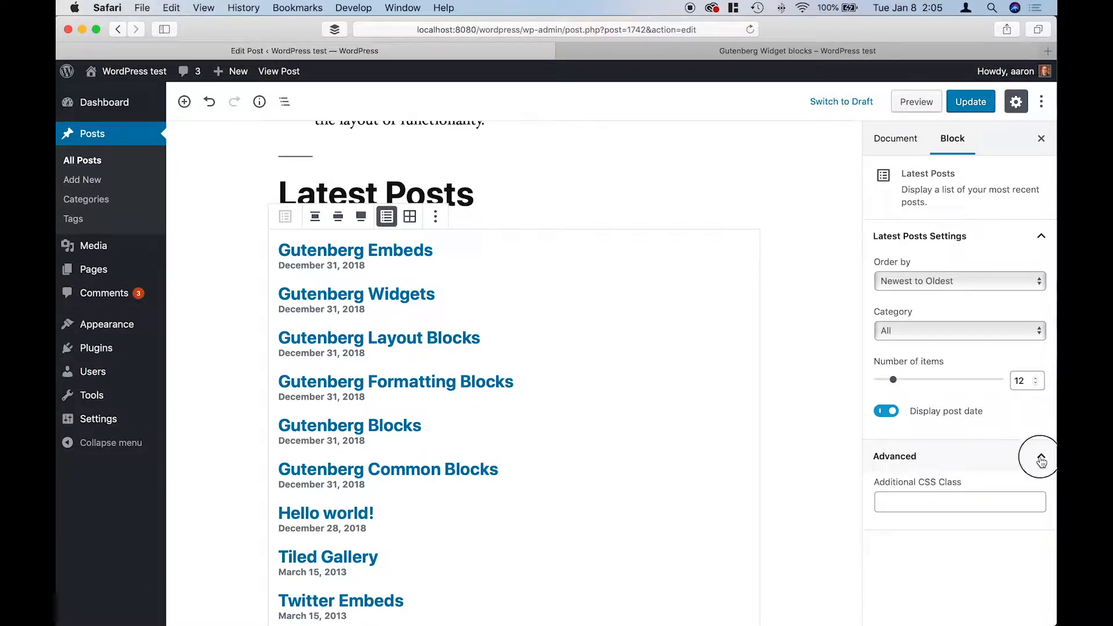
pyautogui.click(1041, 458)
pyautogui.scroll(2, 526, 439)
pyautogui.scroll(-2, 525, 441)
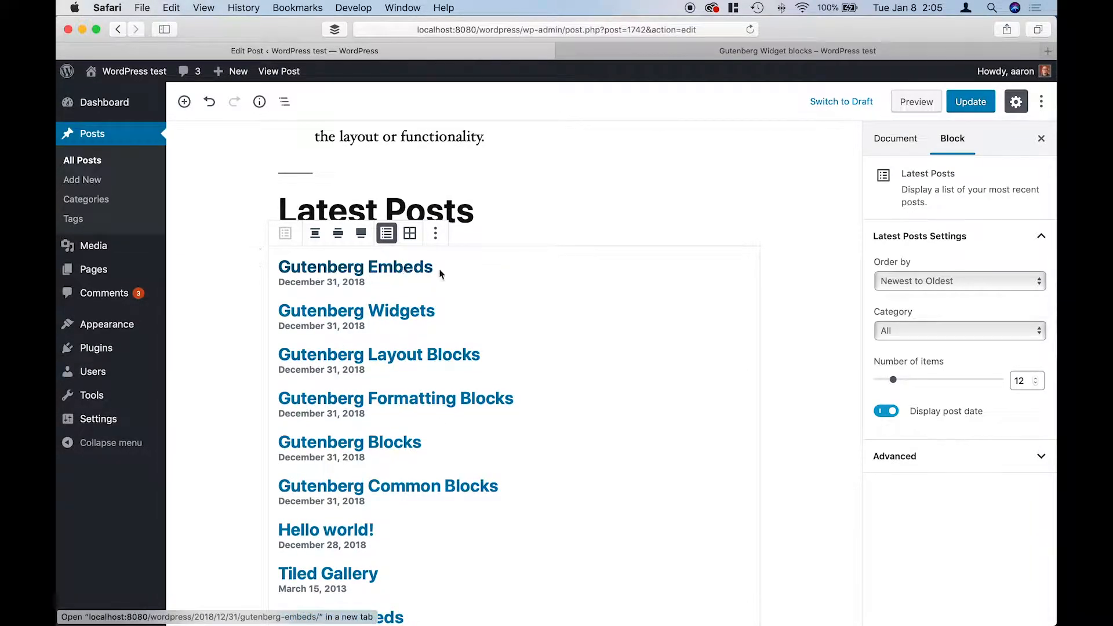
pyautogui.click(434, 233)
pyautogui.click(432, 233)
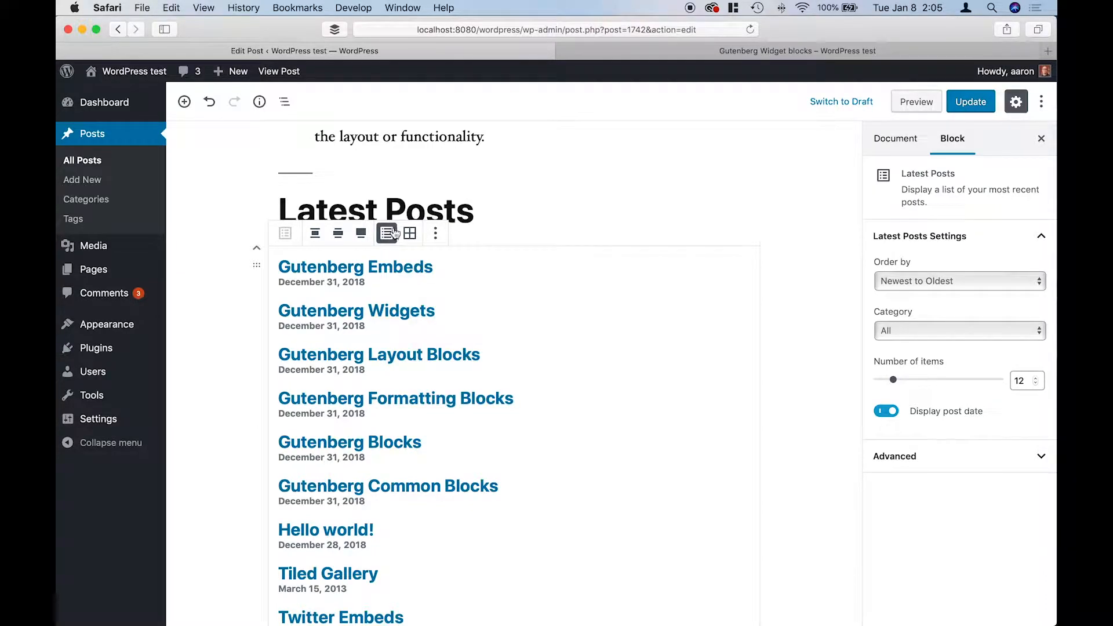